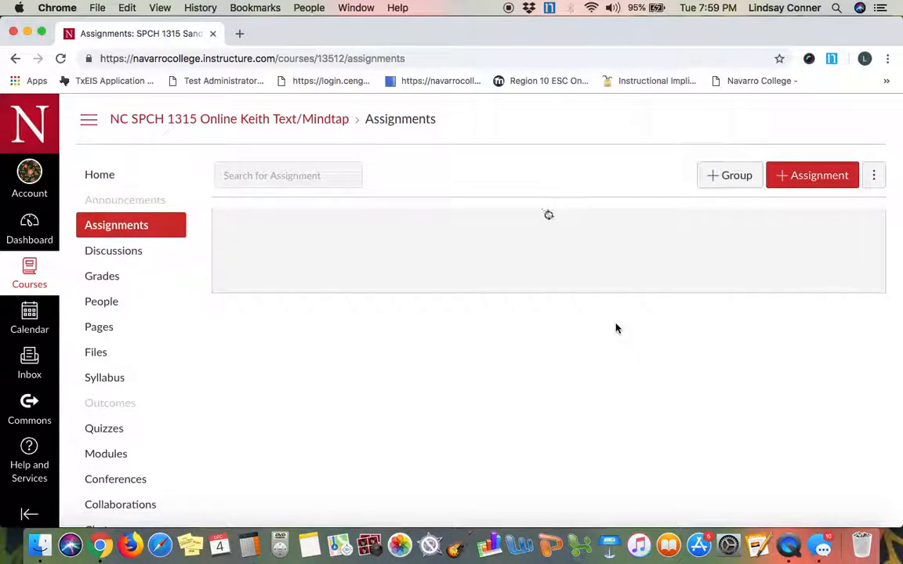
- Open the Presentation assignment from the assignments list and start adding a rubric to it
{"action": "scroll", "coordinate": [616, 328], "scroll_direction": "down", "scroll_amount": 4}
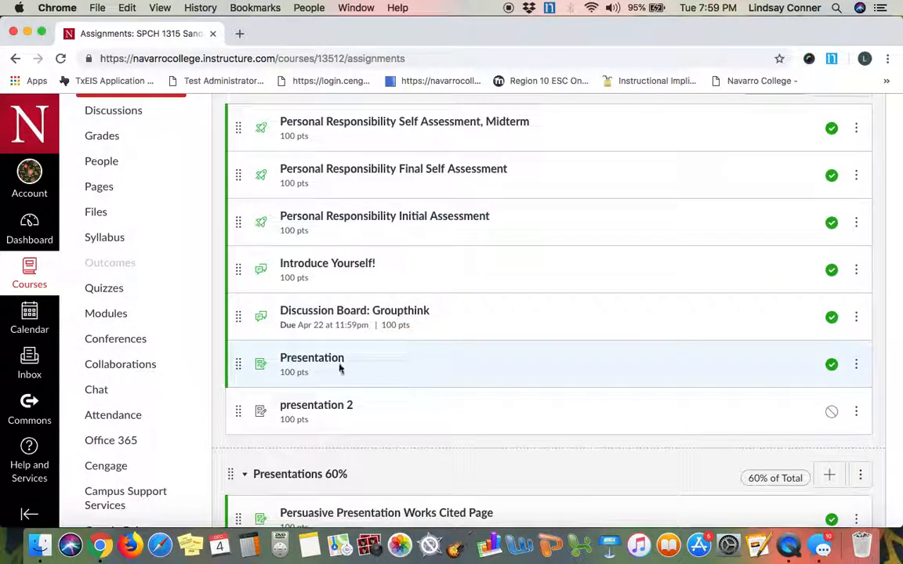
{"action": "left_click", "coordinate": [322, 365]}
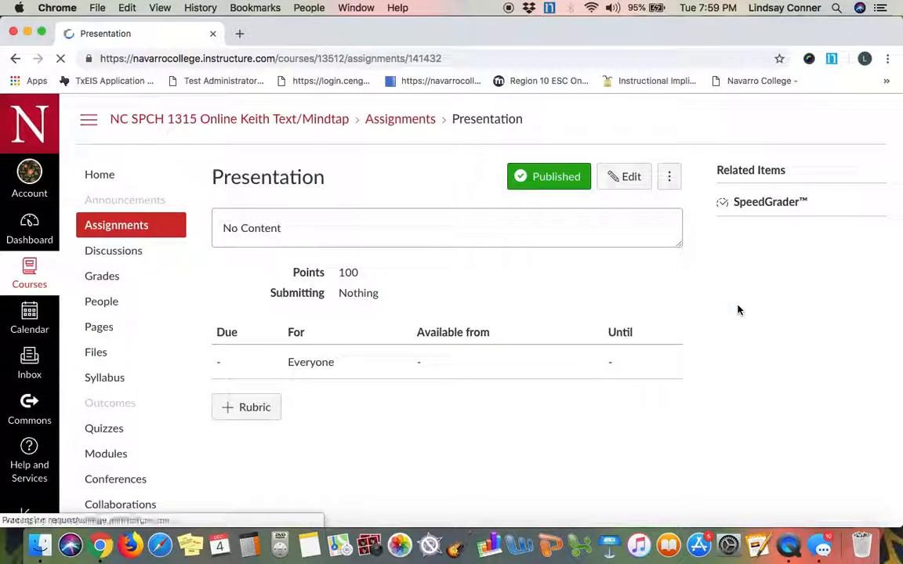
{"action": "scroll", "coordinate": [738, 310], "scroll_direction": "down", "scroll_amount": 5}
{"action": "scroll", "coordinate": [738, 310], "scroll_direction": "up", "scroll_amount": 3}
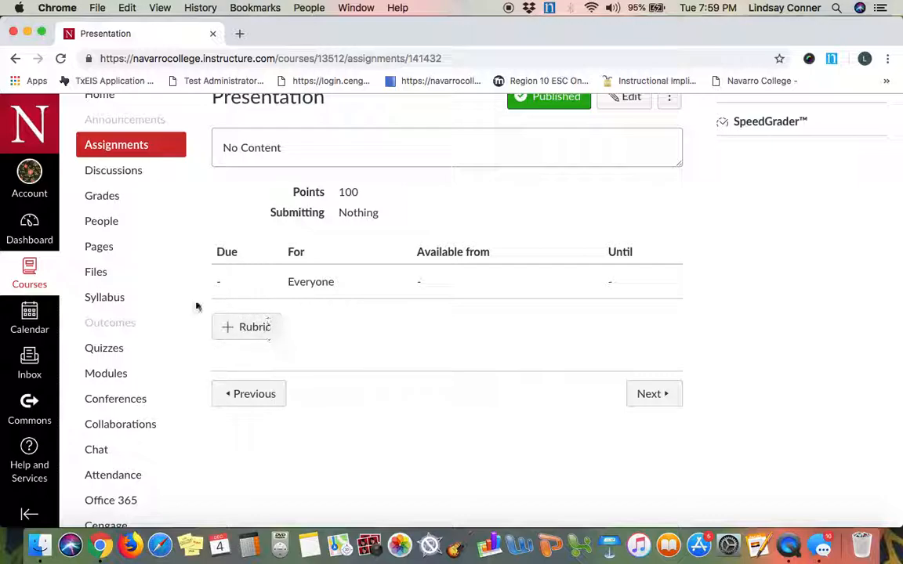
{"action": "left_click", "coordinate": [260, 328]}
{"action": "scroll", "coordinate": [688, 262], "scroll_direction": "down", "scroll_amount": 3}
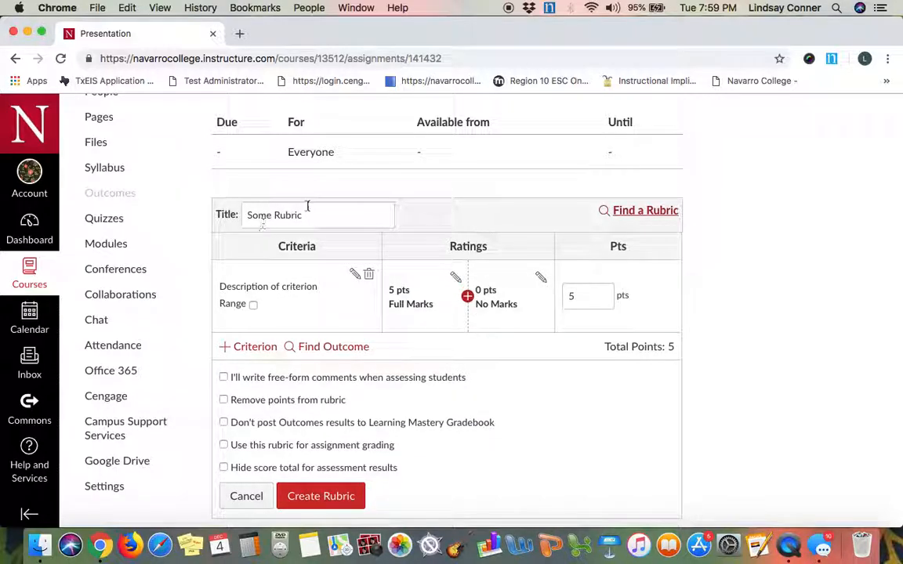
{"action": "left_click_drag", "start_coordinate": [308, 215], "coordinate": [227, 219]}
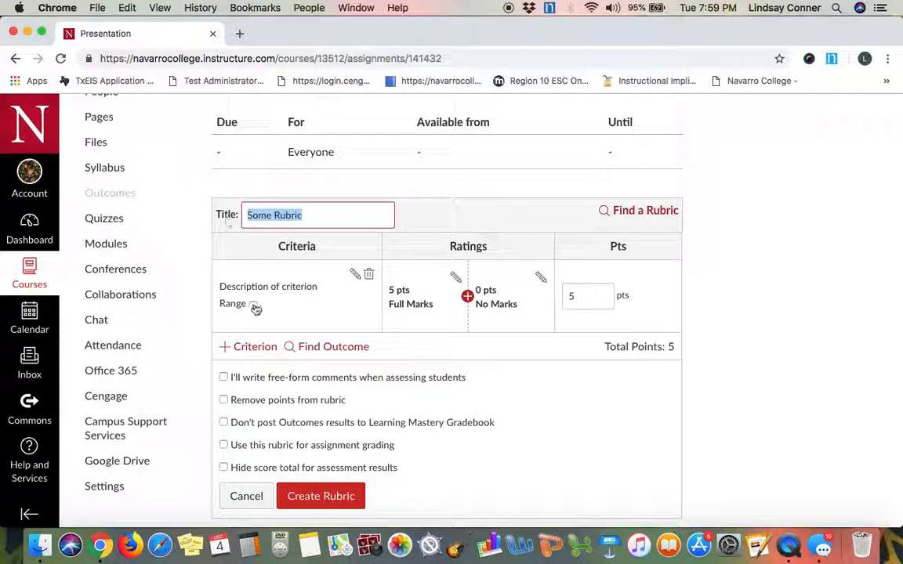
- Describe the first criterion as "Introduction: Attention Device" with the long description "Did the presenter effectively incorporate an attention getter?"
{"action": "left_click", "coordinate": [356, 274]}
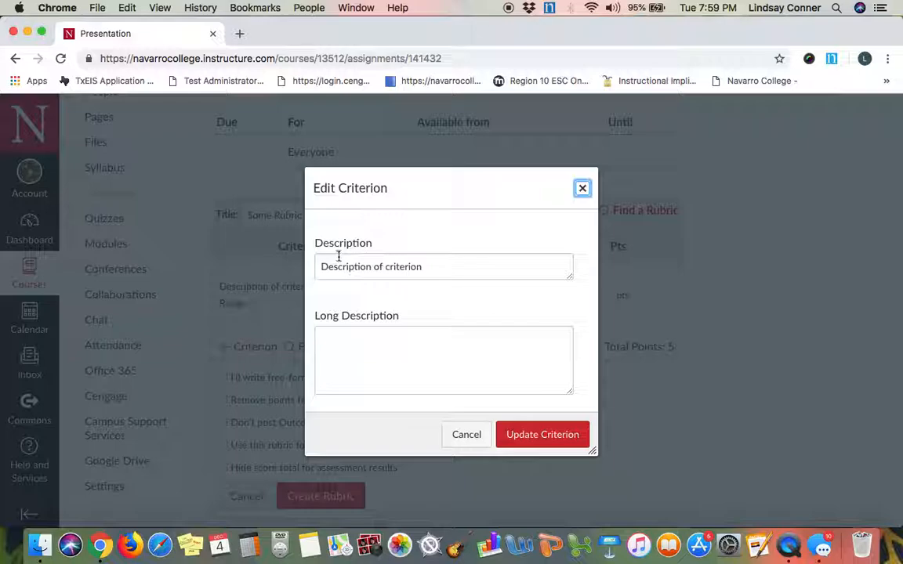
{"action": "triple_click", "coordinate": [341, 268]}
{"action": "type", "text": "Introduction:  Attention Device"}
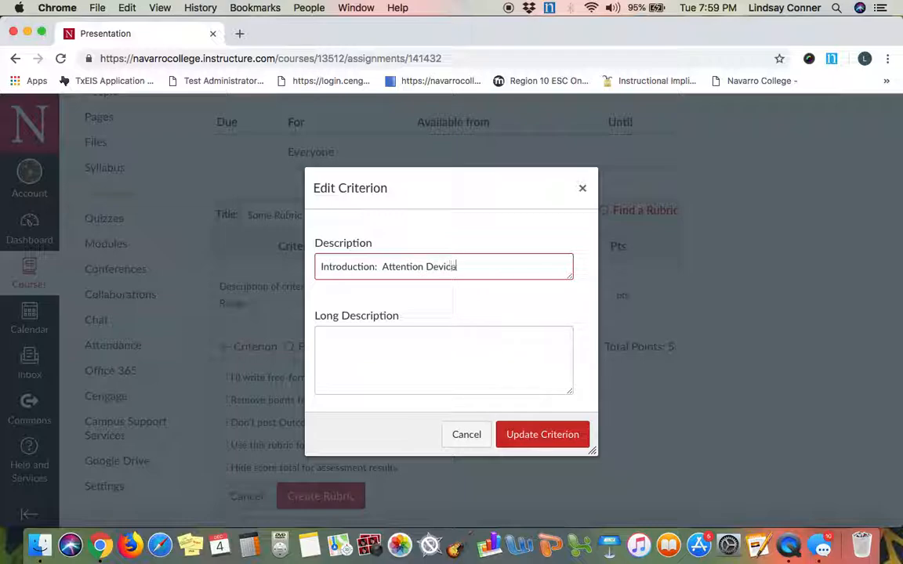
{"action": "left_click", "coordinate": [373, 364]}
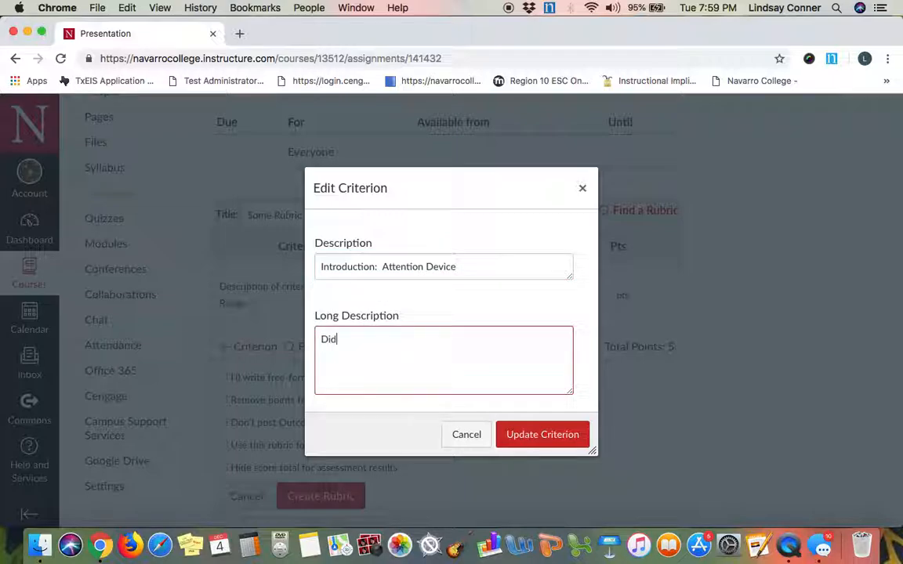
{"action": "type", "text": "Did the presenter effectivel"}
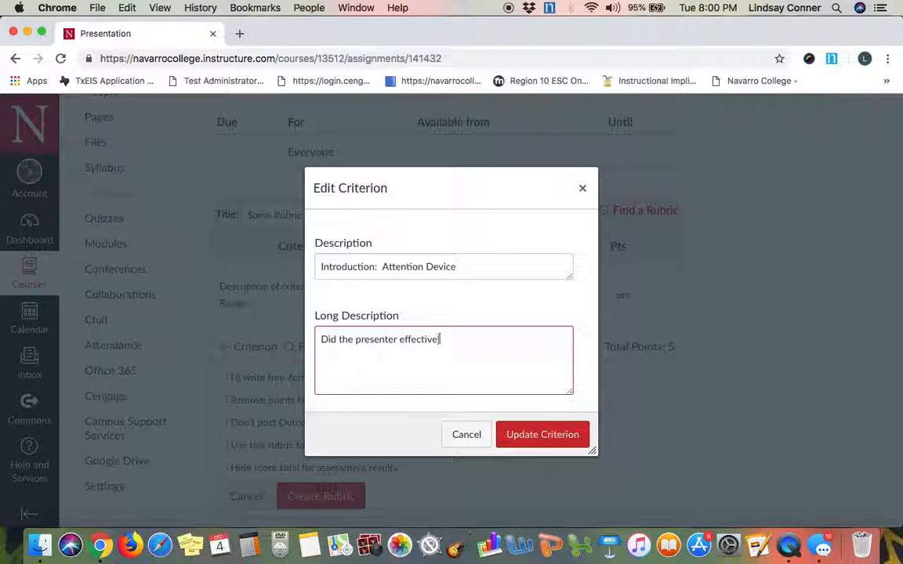
{"action": "type", "text": "y incorporate in attention getter?"}
{"action": "left_click", "coordinate": [534, 443]}
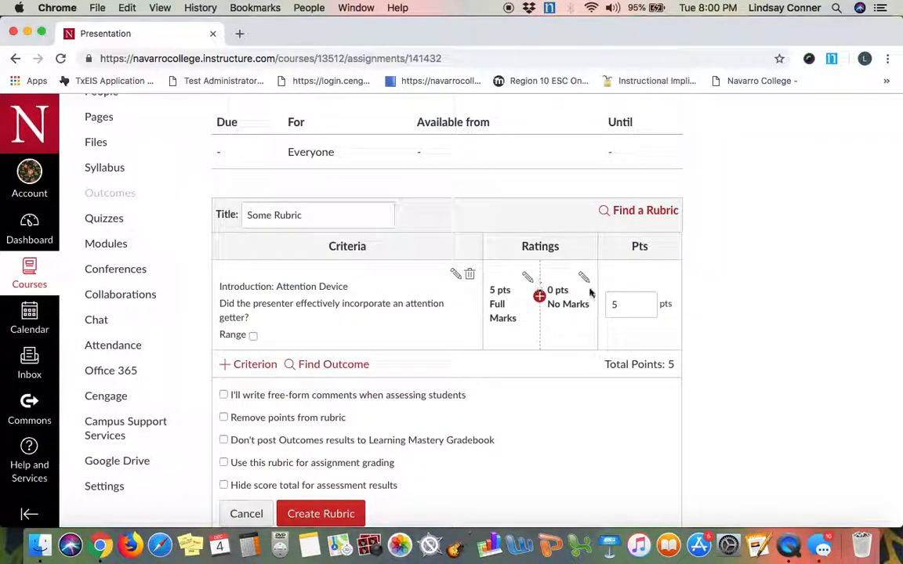
- Duplicate the attention device criterion as "Introduction: Preview Thesis" with the long description "Did the presenter clearly state thesis in Intro?"
{"action": "left_click", "coordinate": [256, 366]}
{"action": "scroll", "coordinate": [268, 392], "scroll_direction": "down", "scroll_amount": 5}
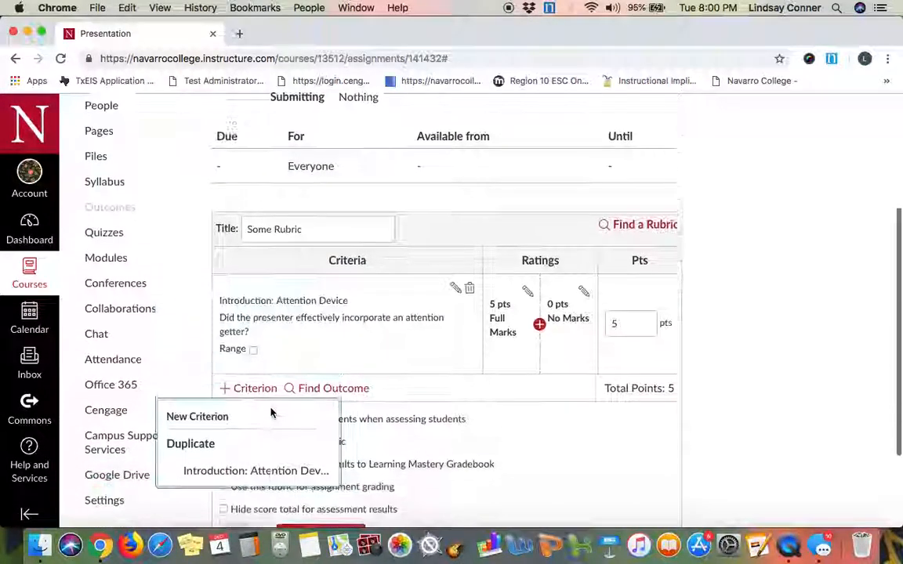
{"action": "left_click", "coordinate": [276, 464]}
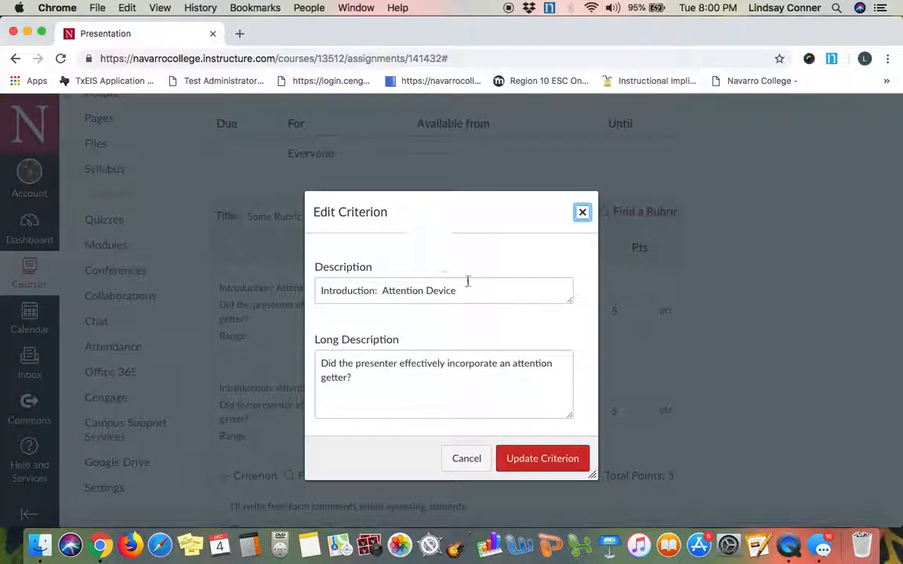
{"action": "left_click_drag", "start_coordinate": [468, 293], "coordinate": [384, 292]}
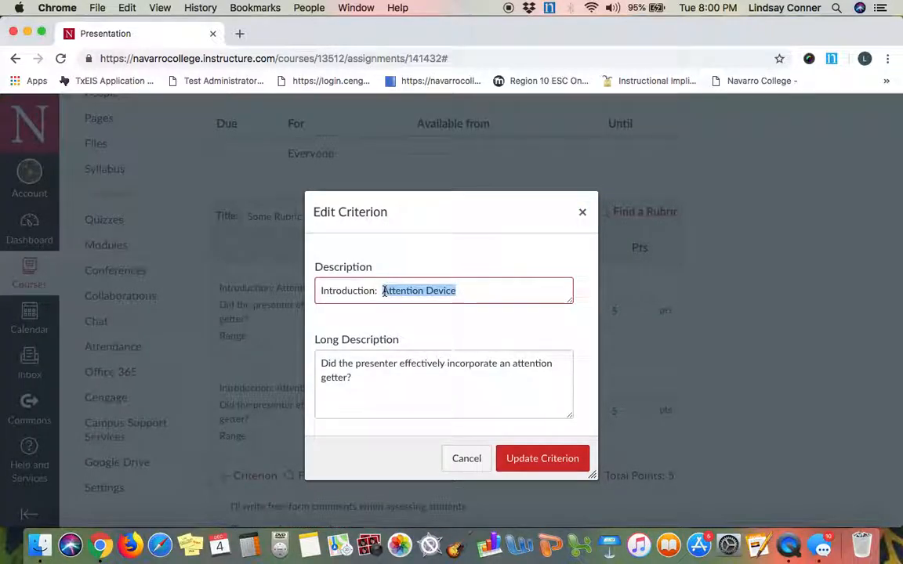
{"action": "type", "text": "Preview Thei"}
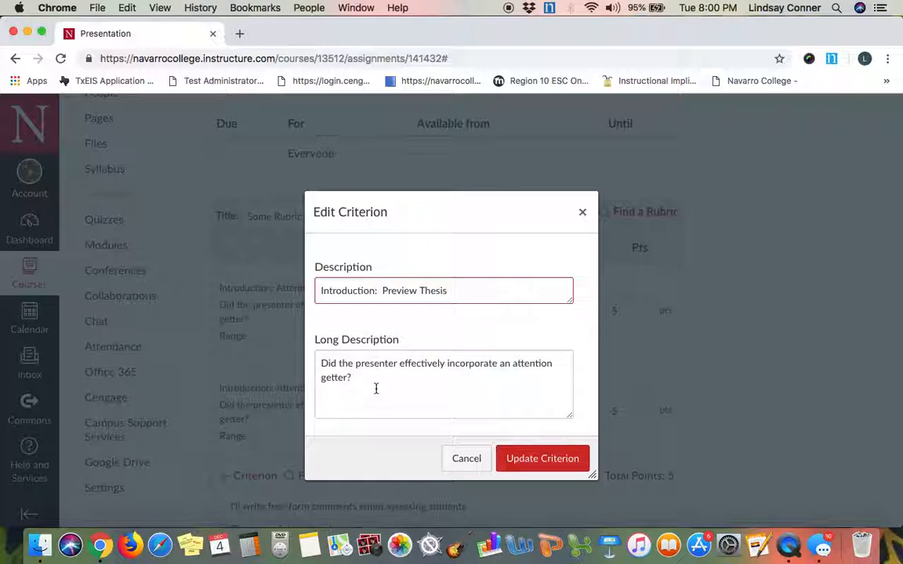
{"action": "left_click", "coordinate": [402, 365]}
{"action": "left_click_drag", "start_coordinate": [401, 364], "coordinate": [480, 381]}
{"action": "type", "text": "clear"}
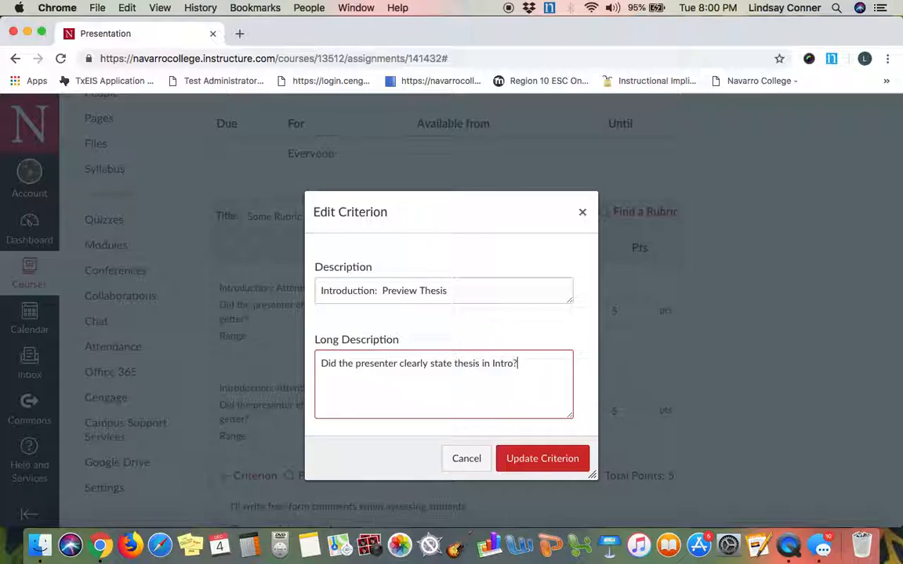
{"action": "left_click", "coordinate": [570, 459]}
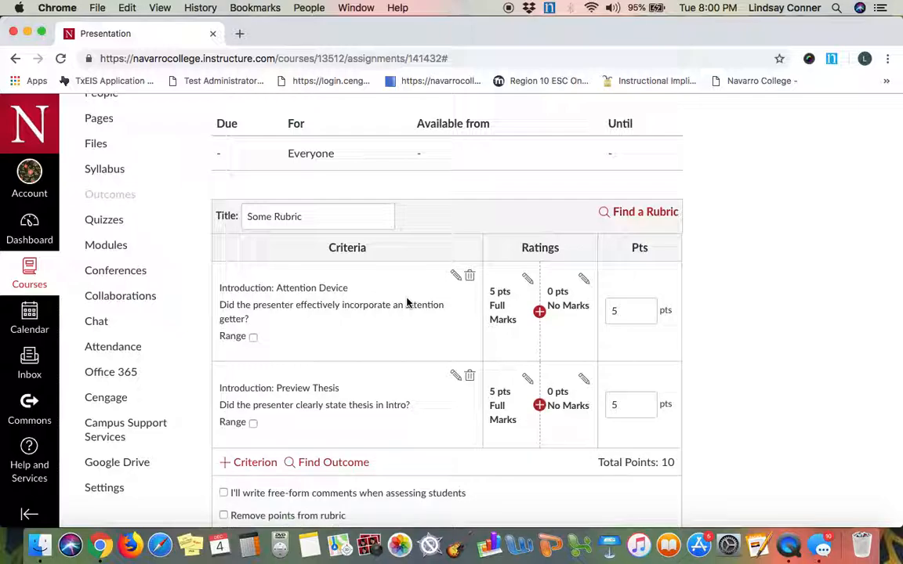
- Enable free-form comments when assessing students and use of the rubric for assignment grading
{"action": "scroll", "coordinate": [407, 304], "scroll_direction": "down", "scroll_amount": 3}
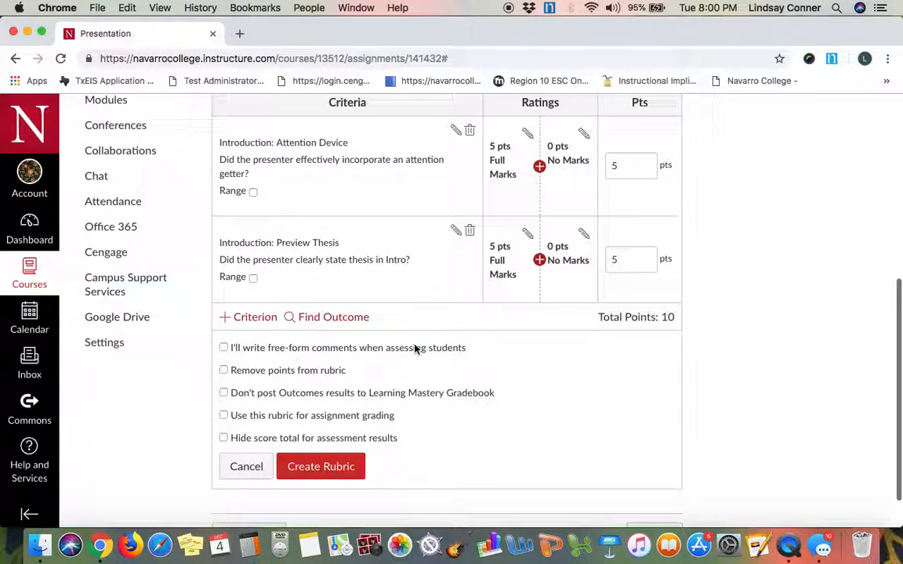
{"action": "left_click", "coordinate": [225, 349]}
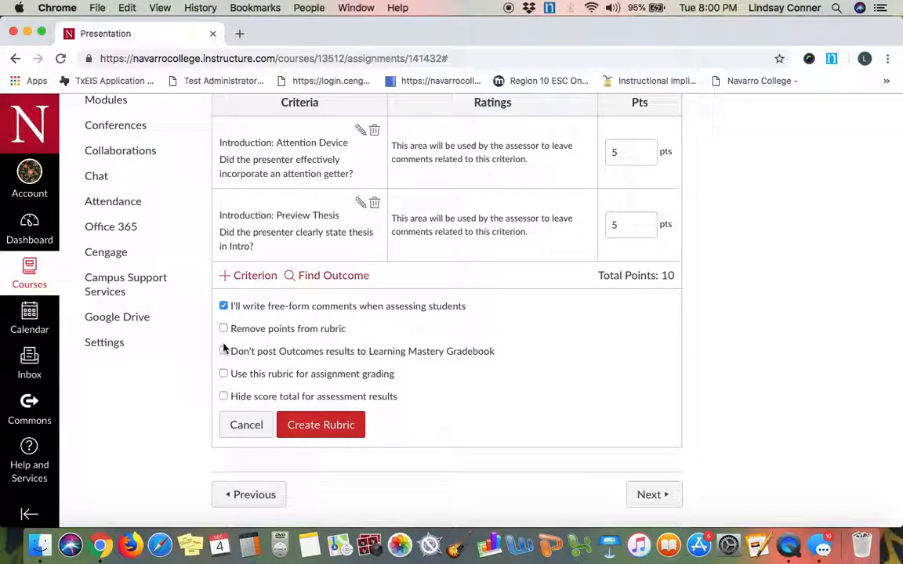
{"action": "left_click", "coordinate": [225, 376]}
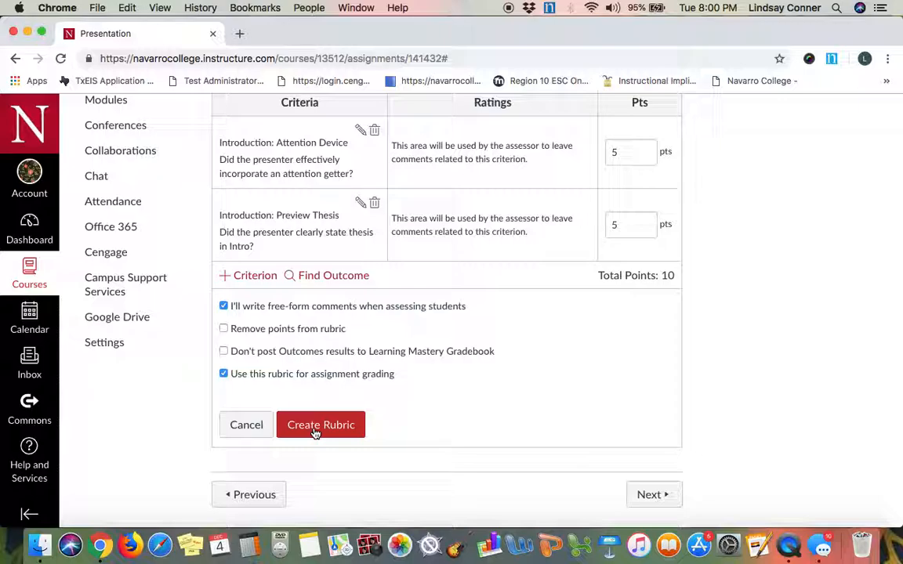
- Look at the existing rubrics that can be reused, and return to the rubric draft
{"action": "scroll", "coordinate": [348, 373], "scroll_direction": "up", "scroll_amount": 3}
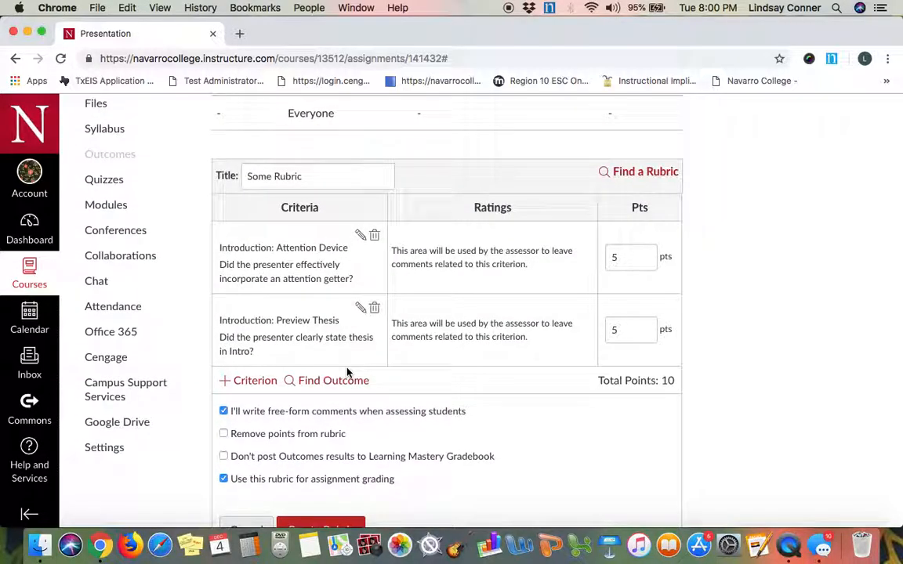
{"action": "left_click", "coordinate": [649, 173]}
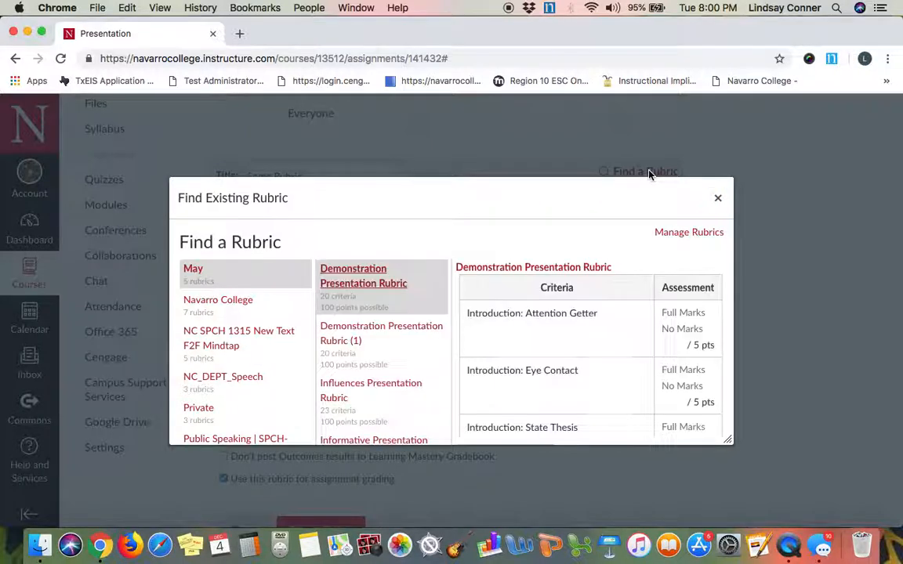
{"action": "left_click", "coordinate": [718, 199]}
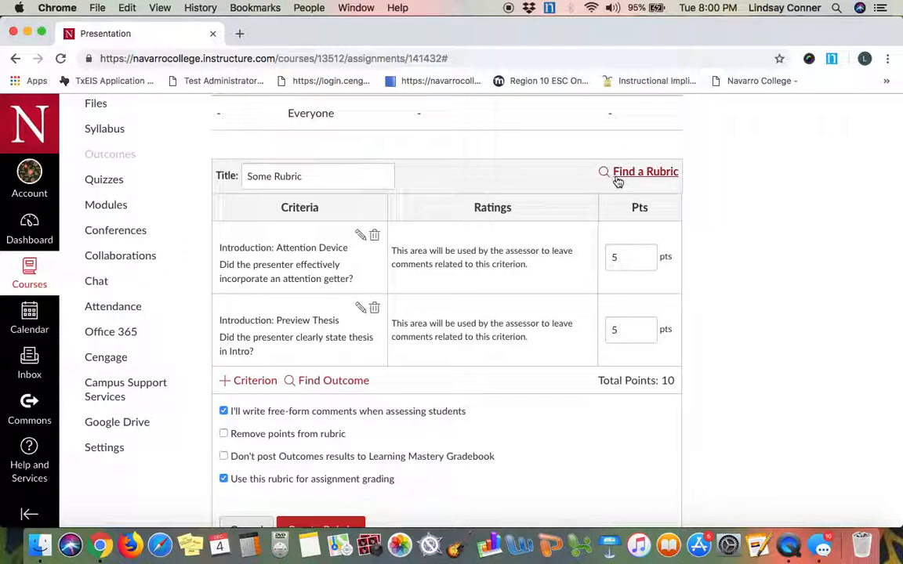
{"action": "scroll", "coordinate": [620, 179], "scroll_direction": "up", "scroll_amount": 5}
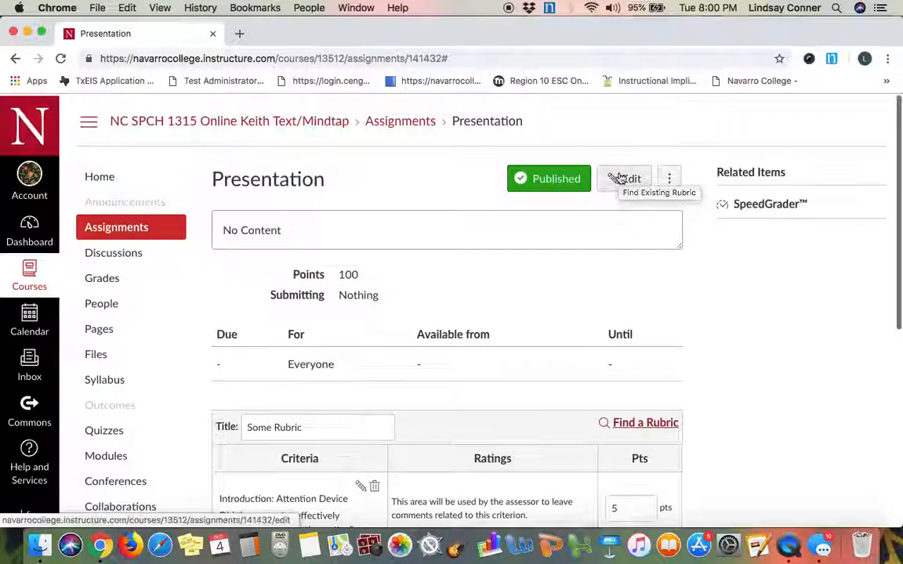
{"action": "scroll", "coordinate": [619, 179], "scroll_direction": "down", "scroll_amount": 3}
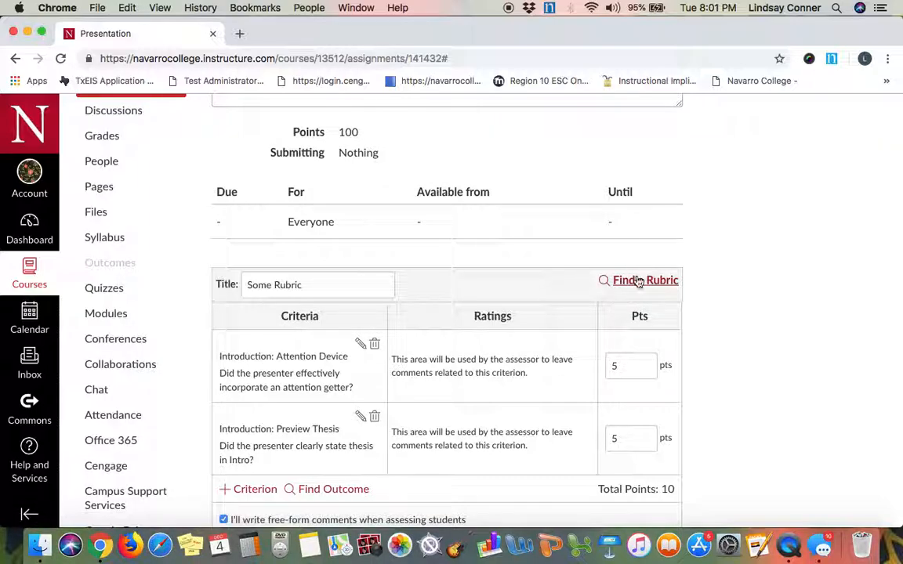
- Find the existing rubrics belonging to the NC SPCH 1315 New Text F2F Mindtap course
{"action": "left_click", "coordinate": [641, 281]}
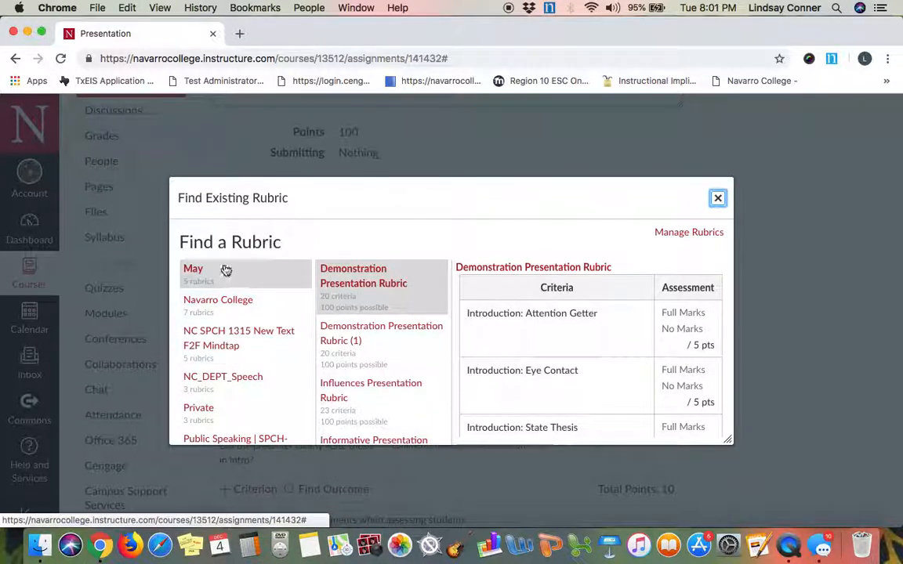
{"action": "scroll", "coordinate": [224, 339], "scroll_direction": "down", "scroll_amount": 3}
{"action": "scroll", "coordinate": [223, 339], "scroll_direction": "down", "scroll_amount": 5}
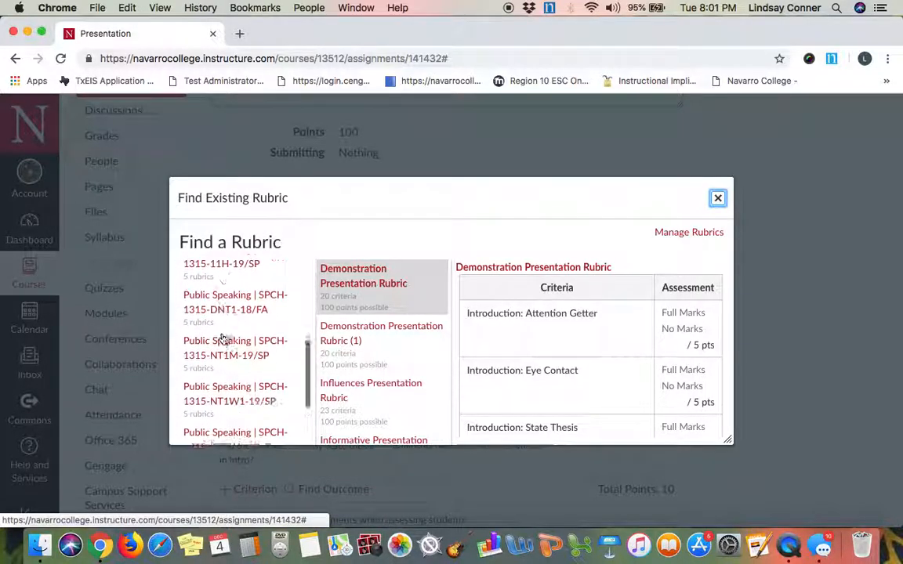
{"action": "scroll", "coordinate": [224, 345], "scroll_direction": "up", "scroll_amount": 5}
{"action": "scroll", "coordinate": [223, 343], "scroll_direction": "up", "scroll_amount": 3}
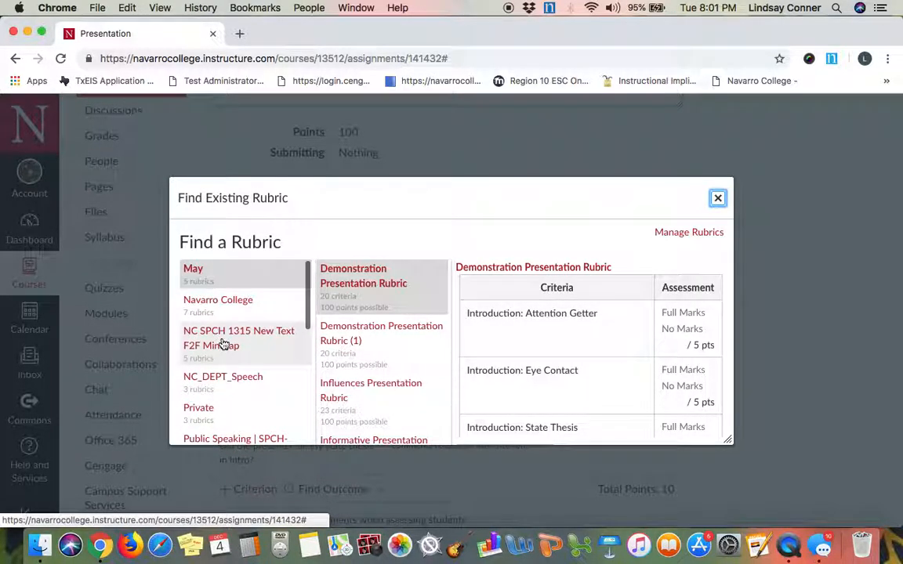
{"action": "scroll", "coordinate": [222, 343], "scroll_direction": "up", "scroll_amount": 2}
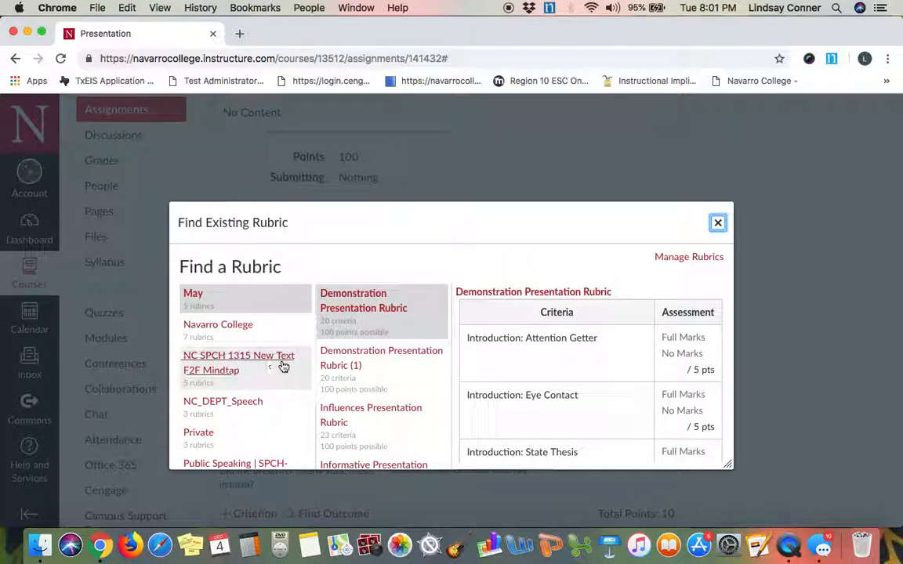
{"action": "left_click", "coordinate": [214, 368]}
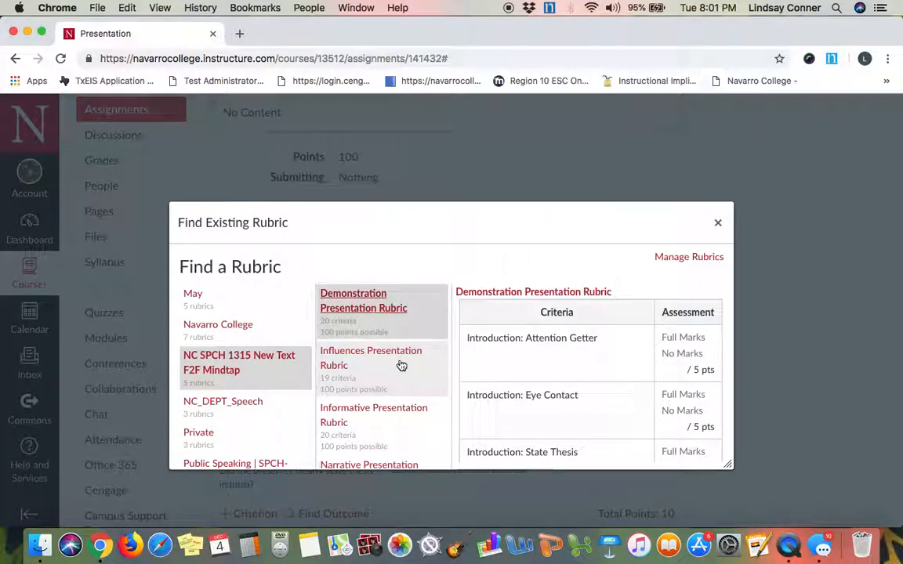
- Choose the Influences Presentation Rubric, review its criteria, and attach it to the Presentation assignment
{"action": "scroll", "coordinate": [401, 366], "scroll_direction": "down", "scroll_amount": 2}
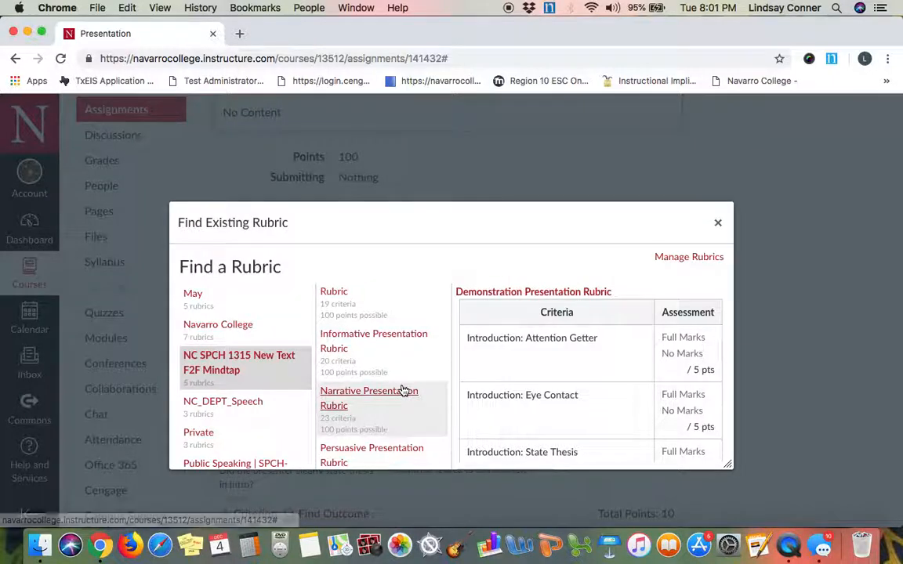
{"action": "scroll", "coordinate": [402, 389], "scroll_direction": "up", "scroll_amount": 3}
{"action": "left_click", "coordinate": [331, 359]}
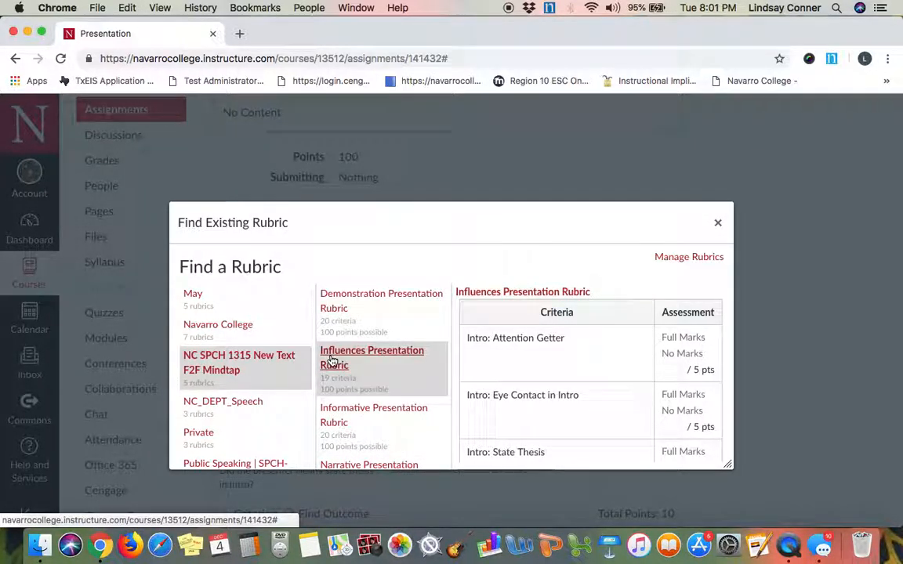
{"action": "scroll", "coordinate": [653, 336], "scroll_direction": "down", "scroll_amount": 10}
{"action": "scroll", "coordinate": [653, 337], "scroll_direction": "down", "scroll_amount": 5}
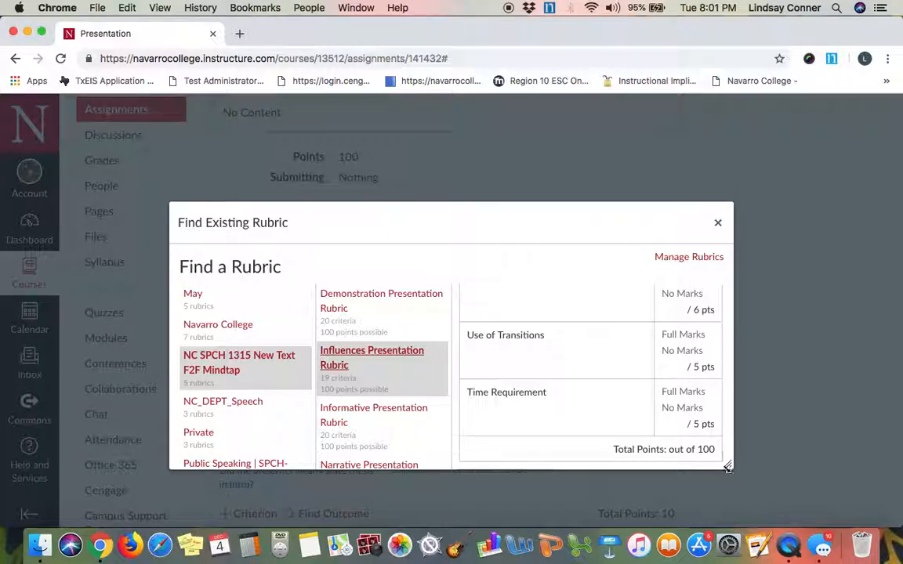
{"action": "left_click_drag", "start_coordinate": [728, 467], "coordinate": [737, 514]}
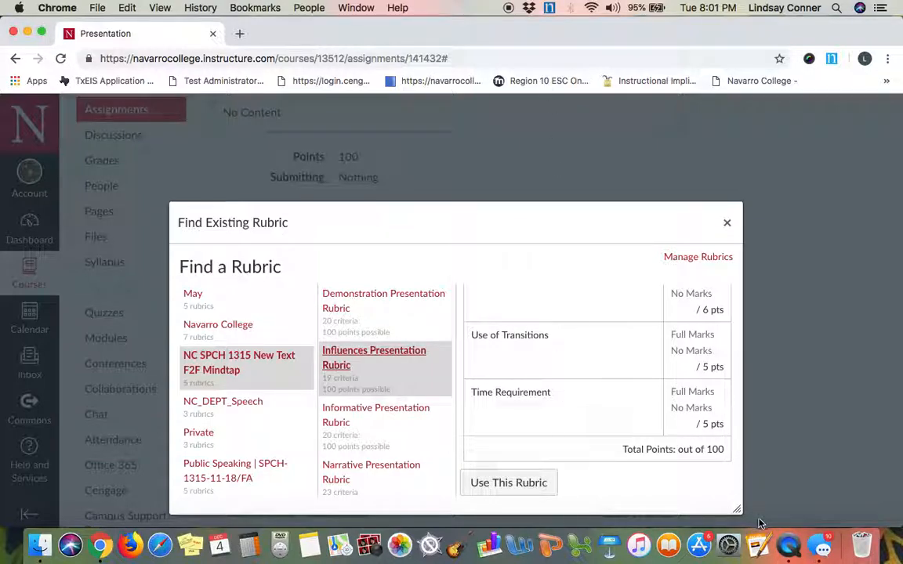
{"action": "left_click", "coordinate": [514, 489]}
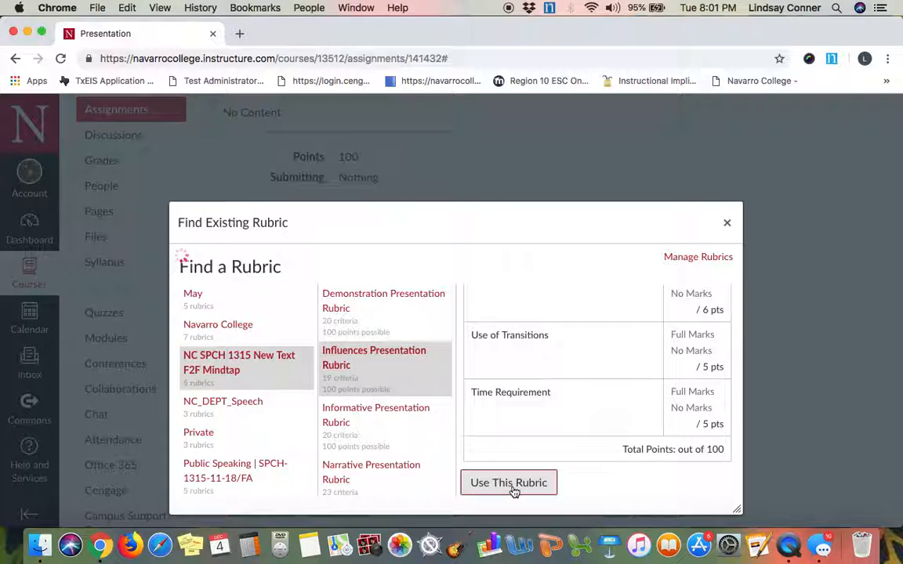
{"action": "scroll", "coordinate": [727, 300], "scroll_direction": "up", "scroll_amount": 3}
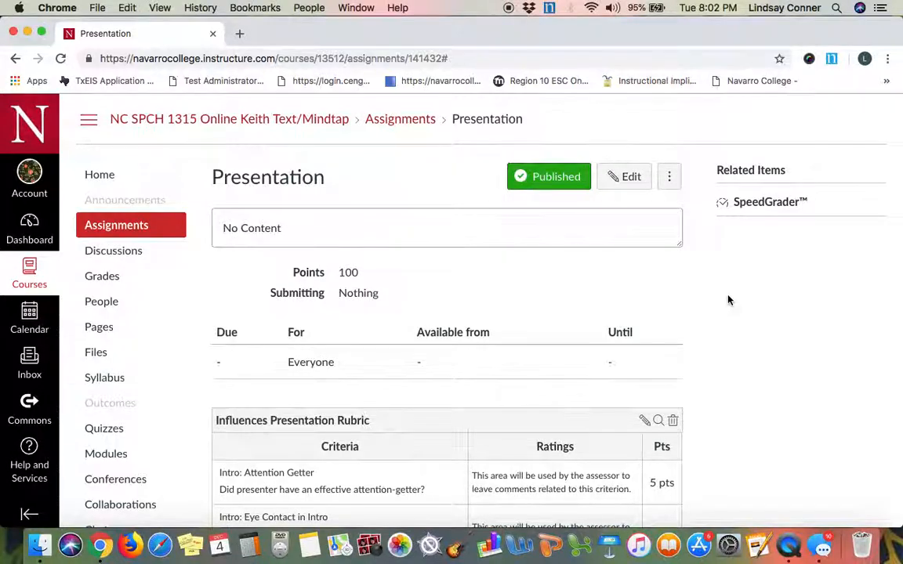
- Edit the attached Influences Presentation Rubric so that it is used for assignment grading, and save the rubric update
{"action": "scroll", "coordinate": [727, 300], "scroll_direction": "down", "scroll_amount": 3}
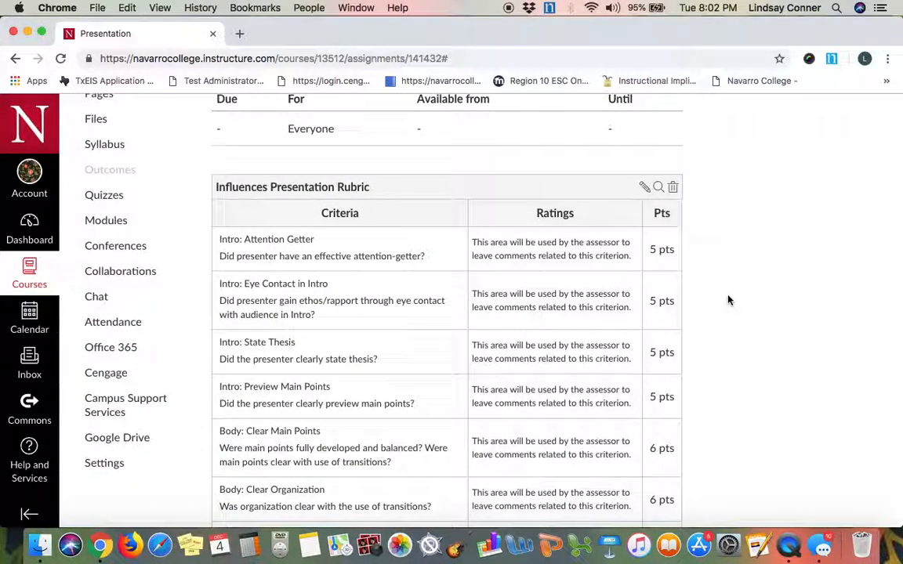
{"action": "left_click", "coordinate": [644, 189]}
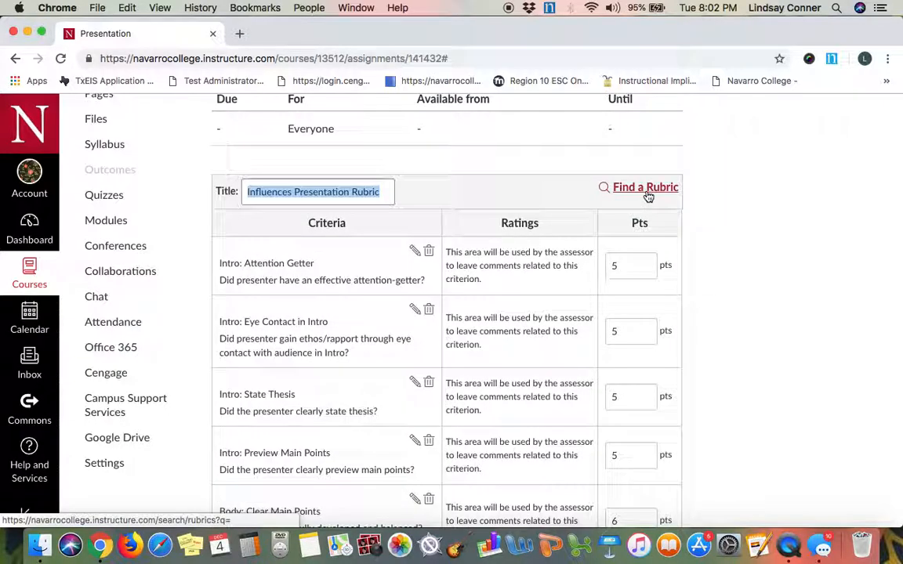
{"action": "scroll", "coordinate": [368, 387], "scroll_direction": "down", "scroll_amount": 5}
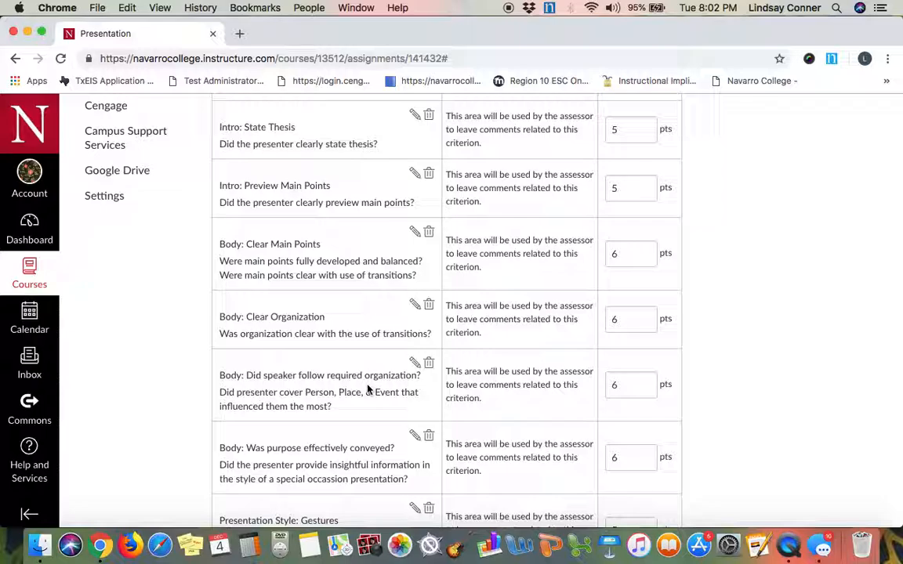
{"action": "scroll", "coordinate": [369, 389], "scroll_direction": "down", "scroll_amount": 5}
{"action": "scroll", "coordinate": [408, 353], "scroll_direction": "up", "scroll_amount": 1}
{"action": "scroll", "coordinate": [418, 341], "scroll_direction": "up", "scroll_amount": 10}
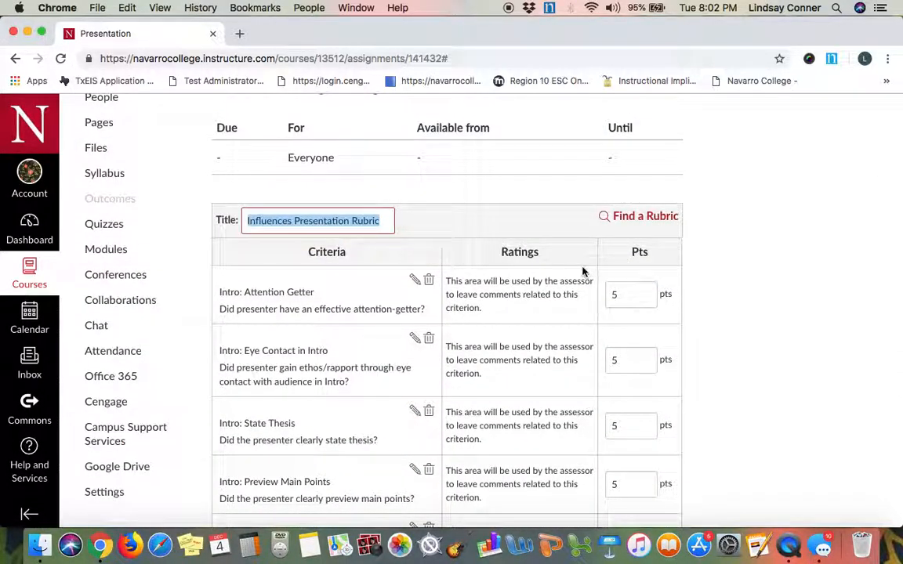
{"action": "scroll", "coordinate": [585, 268], "scroll_direction": "down", "scroll_amount": 15}
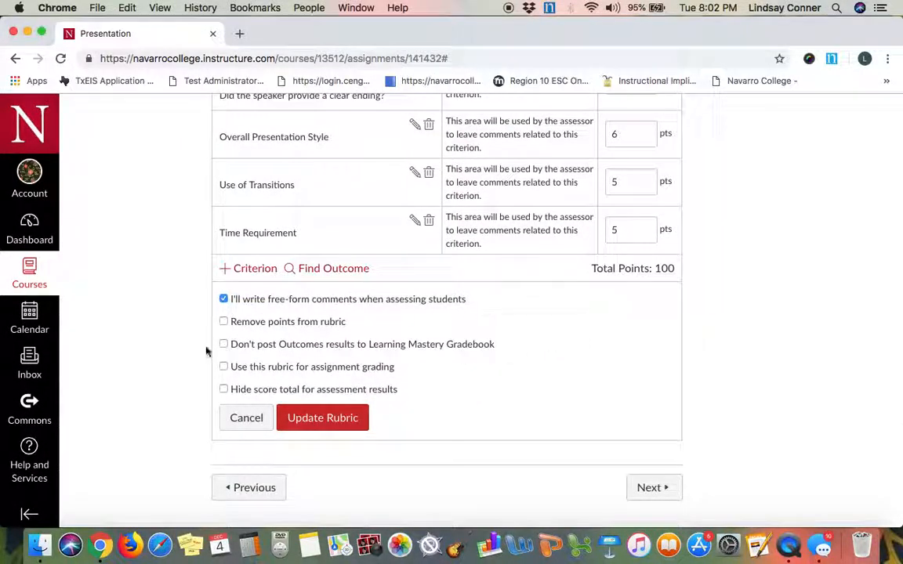
{"action": "left_click", "coordinate": [224, 367]}
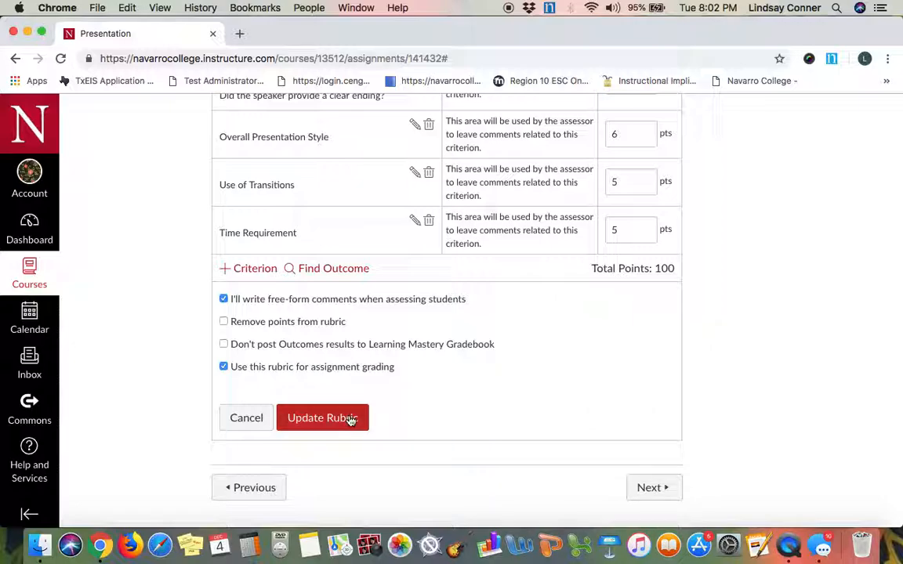
{"action": "left_click", "coordinate": [323, 418]}
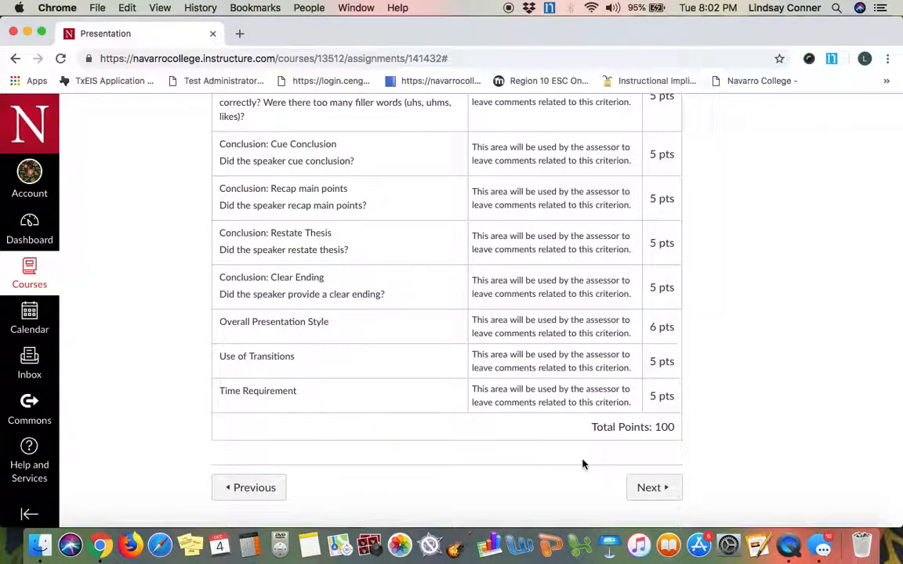
- Open the course settings and go to the import of course content
{"action": "scroll", "coordinate": [584, 464], "scroll_direction": "up", "scroll_amount": 15}
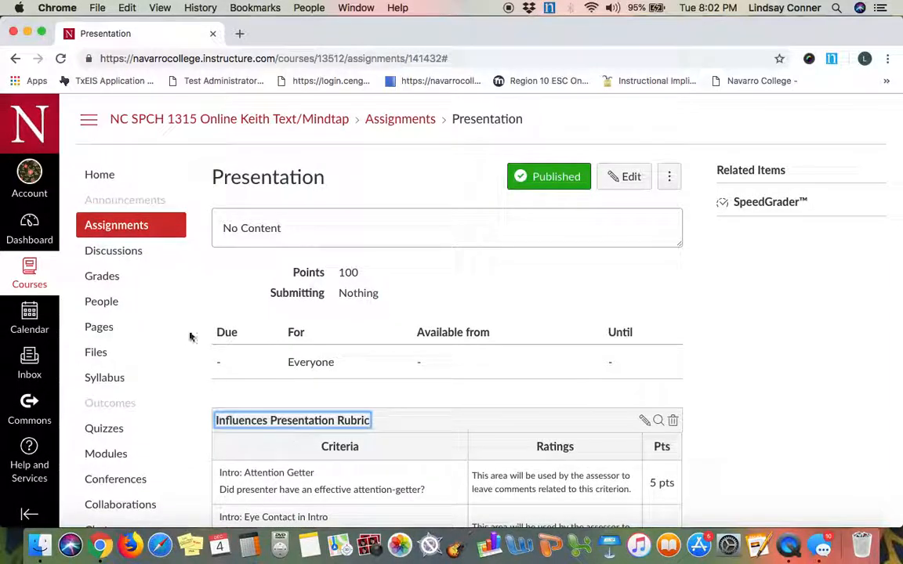
{"action": "scroll", "coordinate": [184, 321], "scroll_direction": "down", "scroll_amount": 5}
{"action": "left_click", "coordinate": [110, 430]}
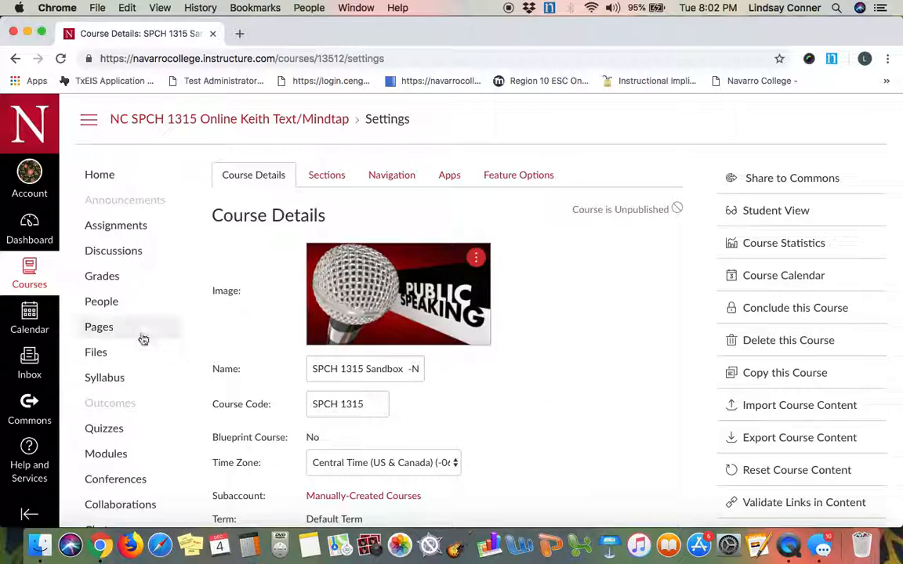
{"action": "scroll", "coordinate": [144, 339], "scroll_direction": "down", "scroll_amount": 3}
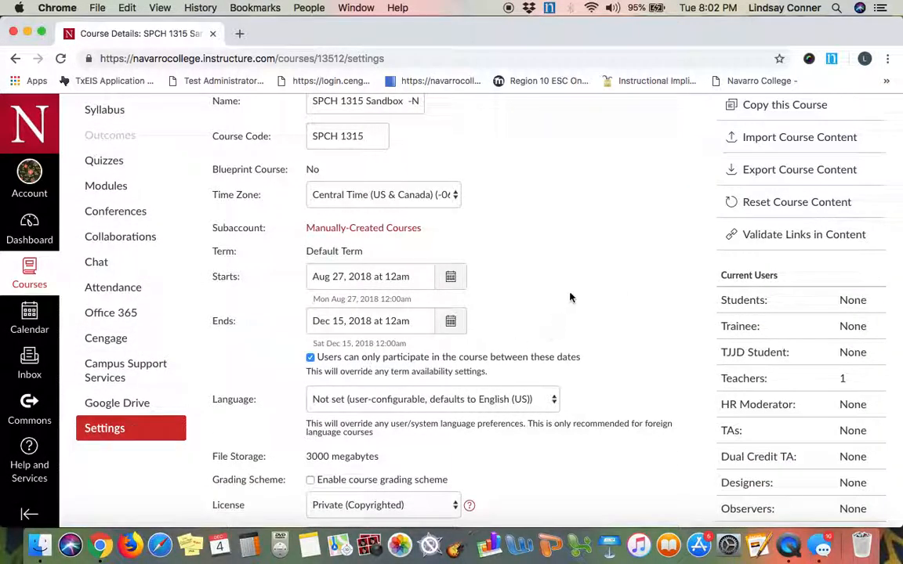
{"action": "scroll", "coordinate": [588, 306], "scroll_direction": "up", "scroll_amount": 3}
{"action": "left_click", "coordinate": [790, 390]}
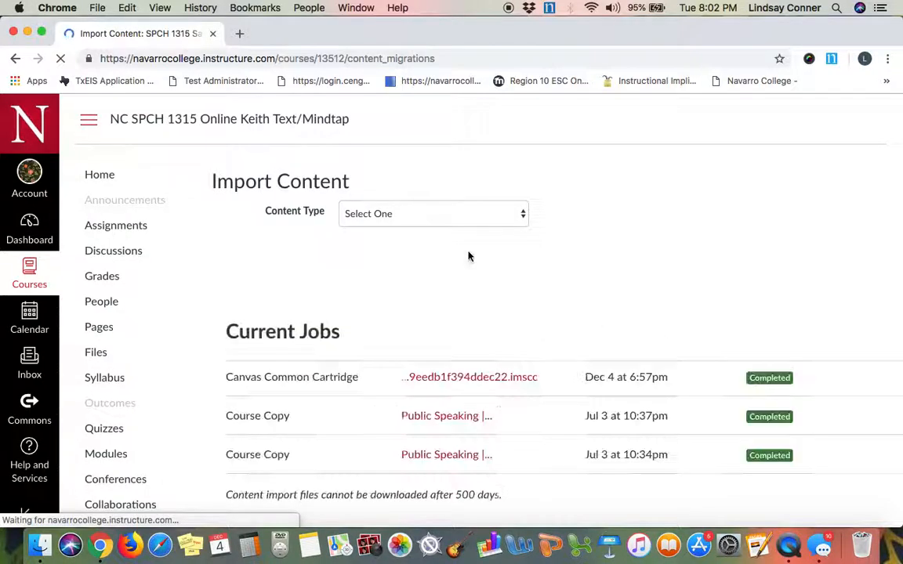
- Start an import that copies specific content from the Canvas course SPCH 1315 Keith F2F Mindtap
{"action": "left_click", "coordinate": [447, 216]}
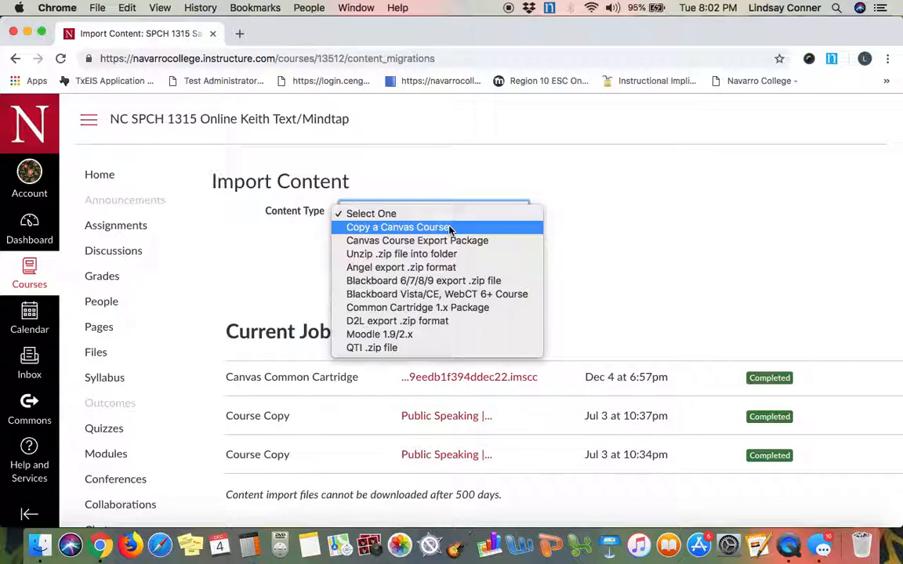
{"action": "left_click", "coordinate": [450, 228]}
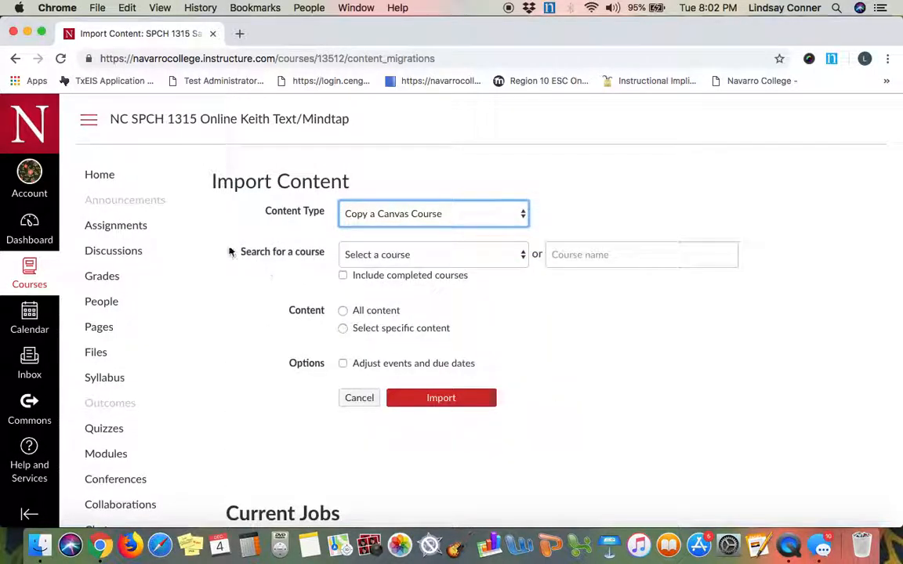
{"action": "left_click", "coordinate": [414, 253]}
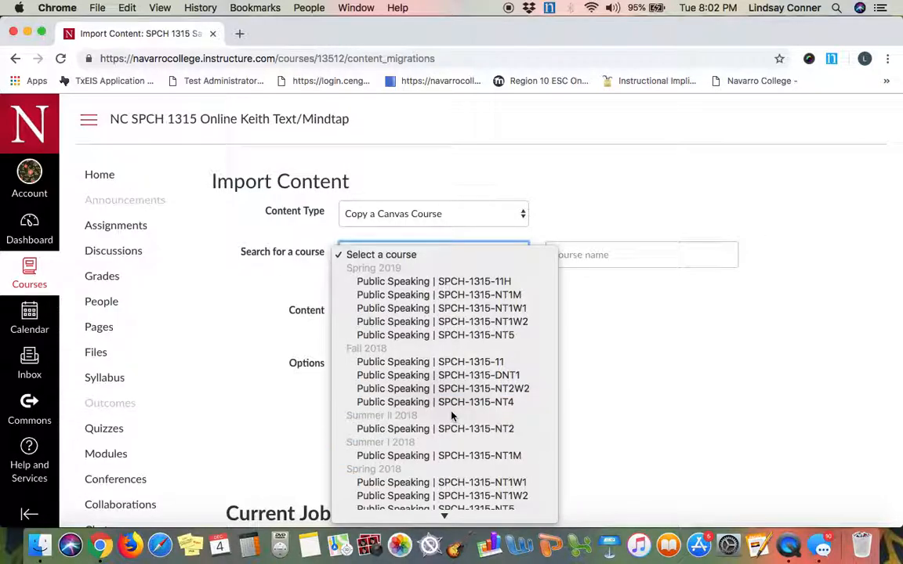
{"action": "scroll", "coordinate": [453, 423], "scroll_direction": "down", "scroll_amount": 3}
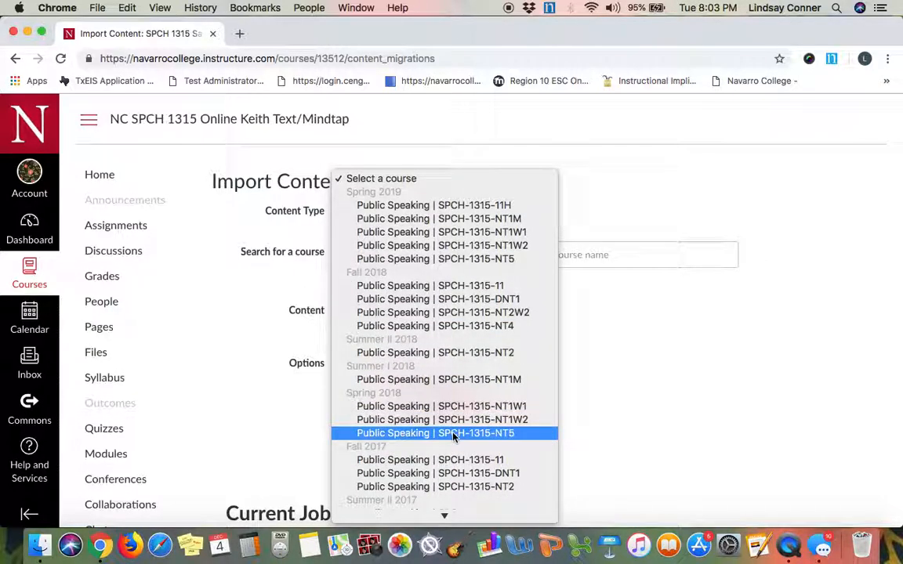
{"action": "scroll", "coordinate": [453, 437], "scroll_direction": "down", "scroll_amount": 5}
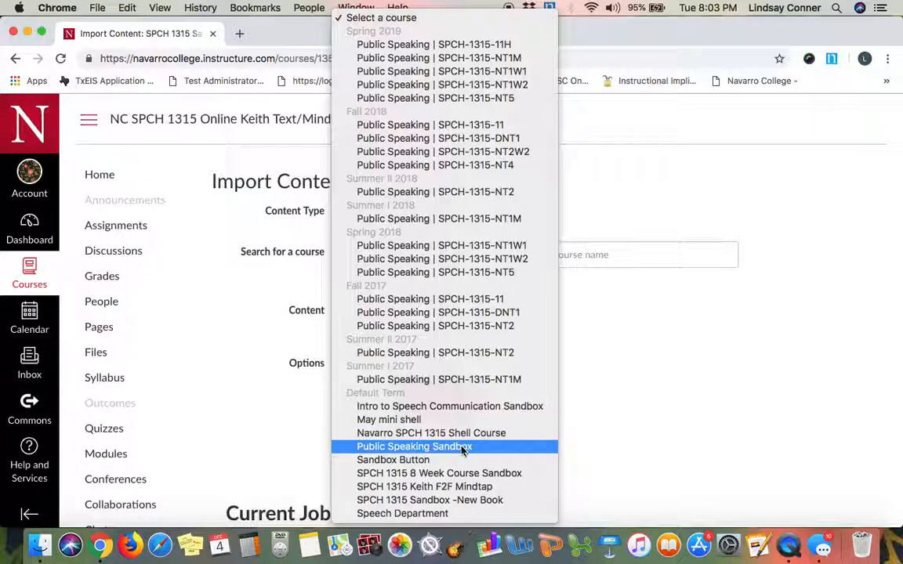
{"action": "left_click", "coordinate": [468, 487]}
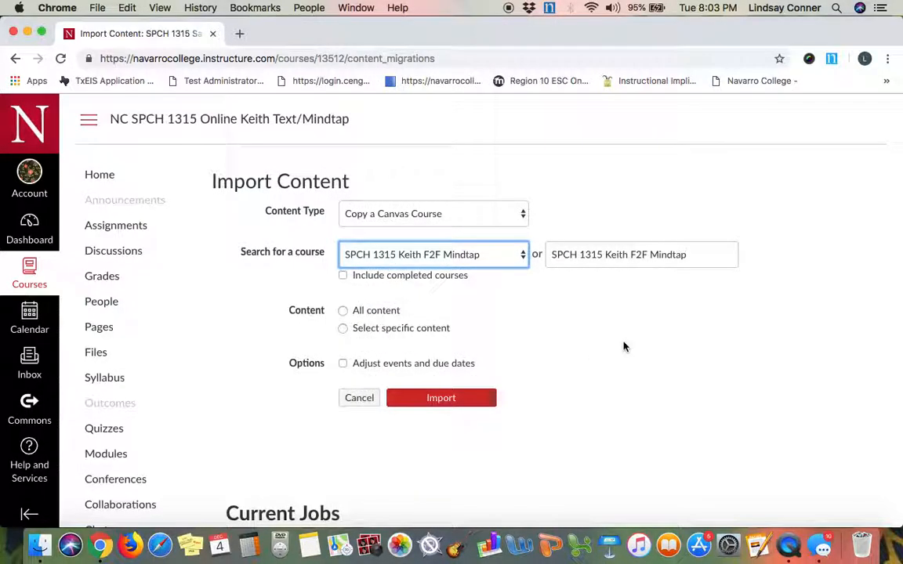
{"action": "left_click", "coordinate": [344, 330]}
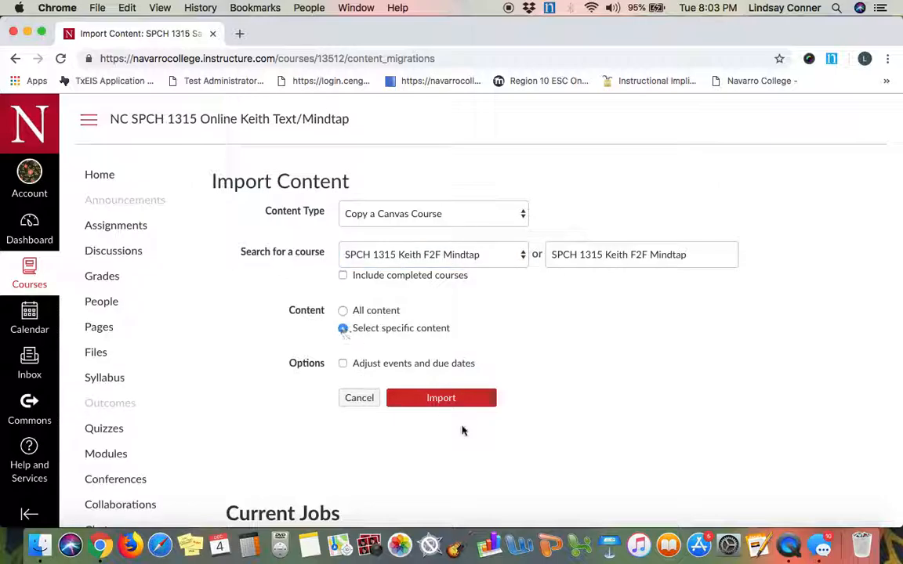
{"action": "left_click", "coordinate": [446, 403]}
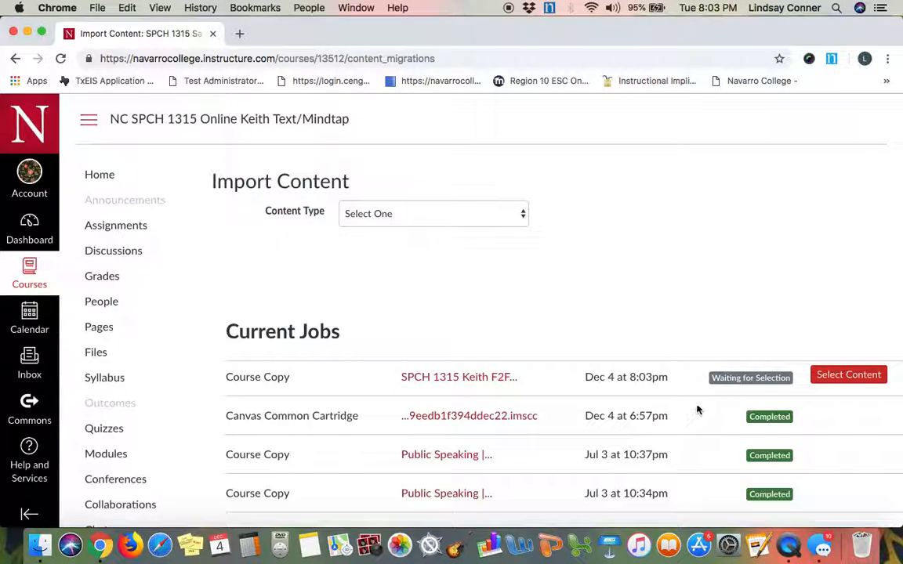
- Mark all the rubrics for the pending course copy, review the individual rubrics, and cancel the content selection
{"action": "left_click", "coordinate": [856, 376]}
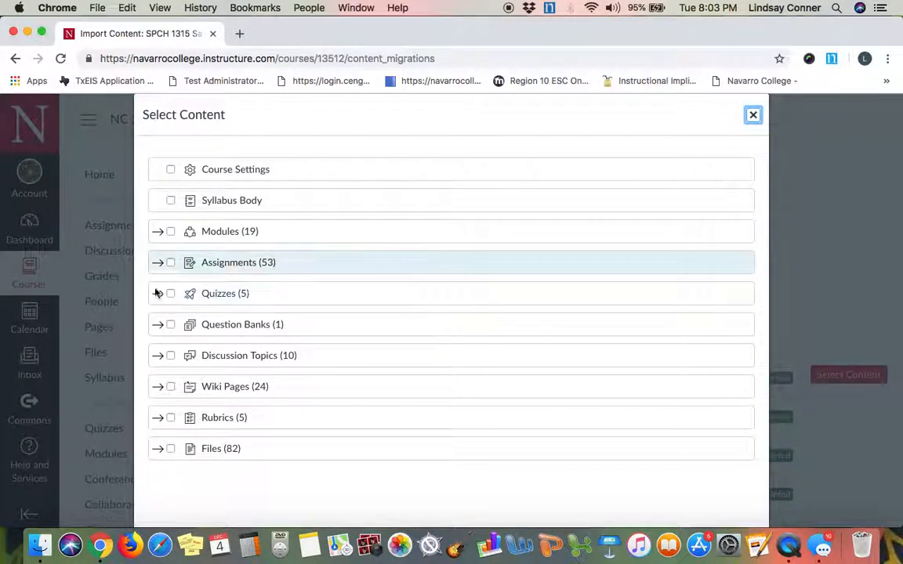
{"action": "left_click", "coordinate": [170, 417]}
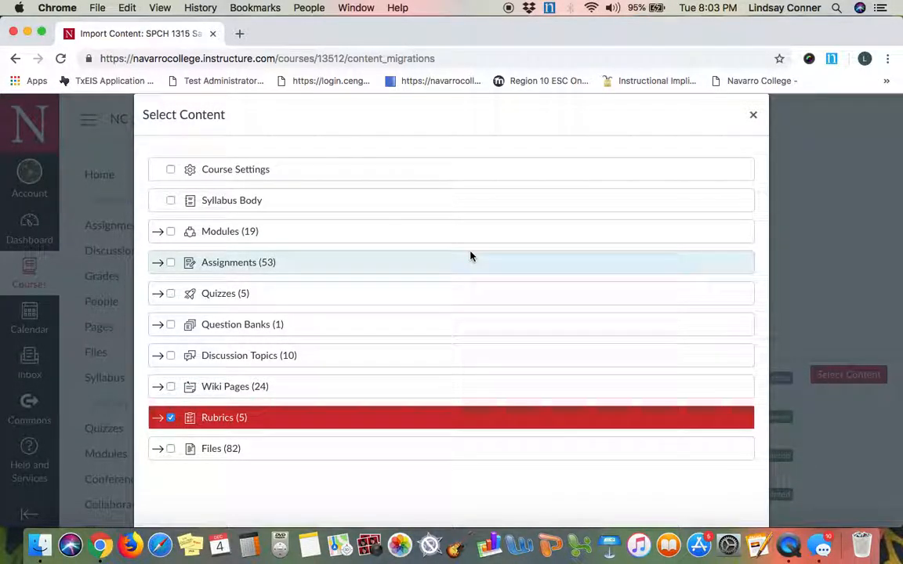
{"action": "scroll", "coordinate": [471, 257], "scroll_direction": "down", "scroll_amount": 5}
{"action": "left_click", "coordinate": [158, 228]}
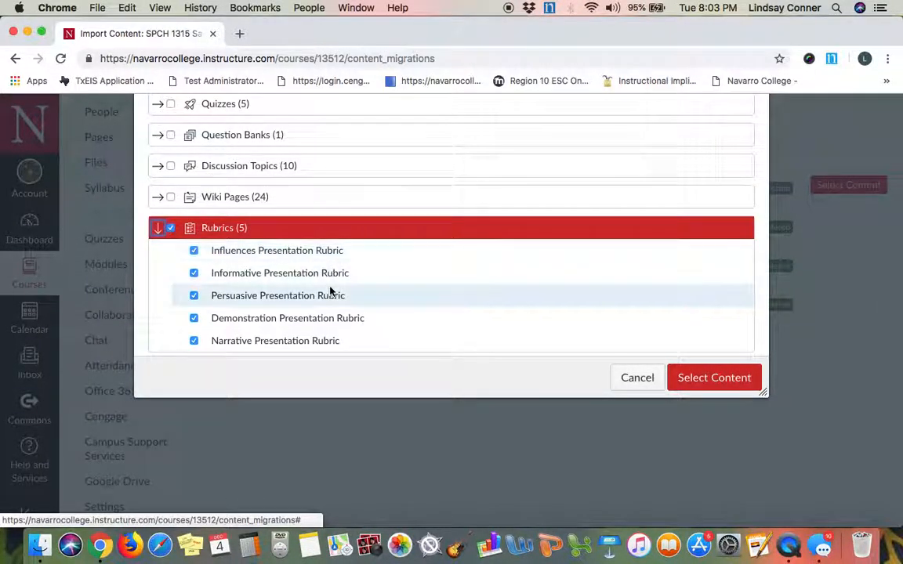
{"action": "scroll", "coordinate": [330, 291], "scroll_direction": "down", "scroll_amount": 1}
{"action": "scroll", "coordinate": [330, 290], "scroll_direction": "up", "scroll_amount": 1}
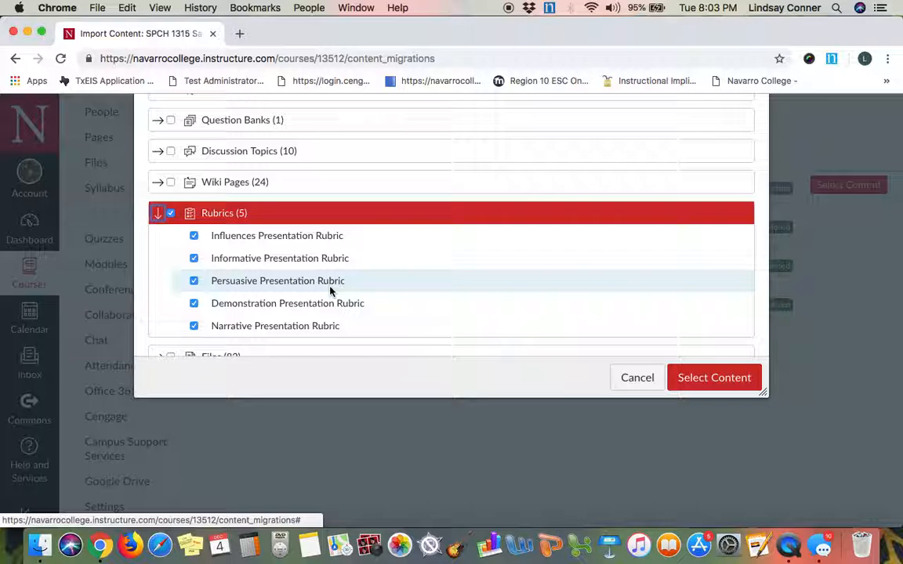
{"action": "scroll", "coordinate": [330, 291], "scroll_direction": "down", "scroll_amount": 1}
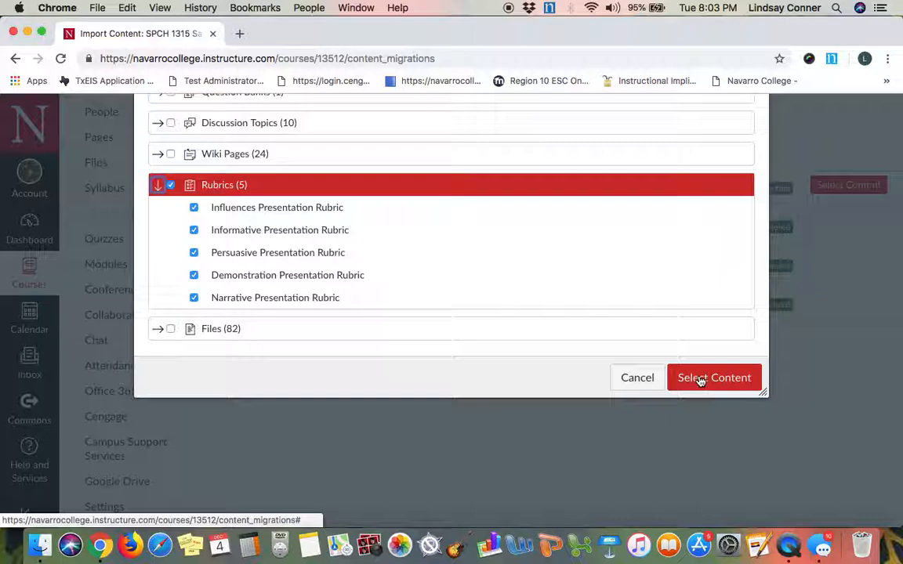
{"action": "left_click", "coordinate": [637, 377]}
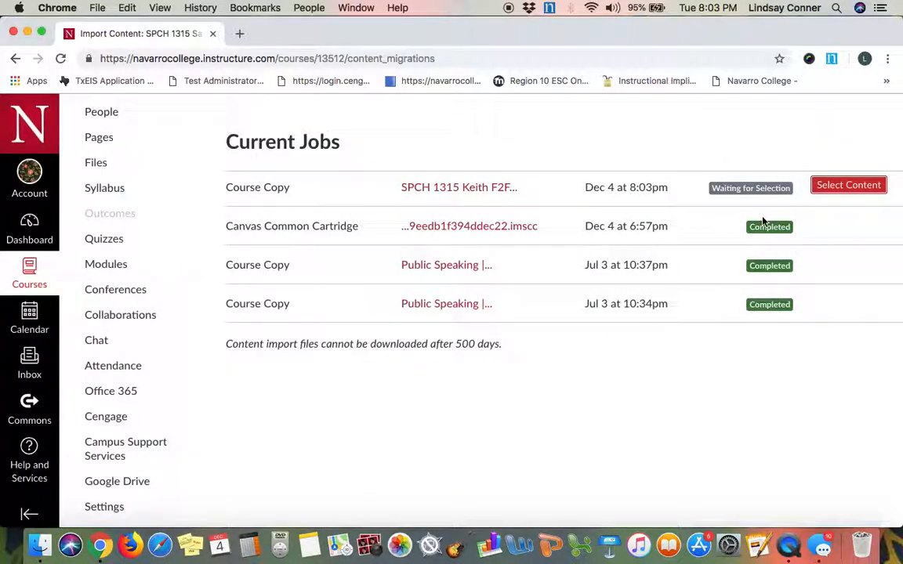
- Switch to the Spring 2019 Public Speaking SPCH-1315-NT1M course and open its gradebook
{"action": "scroll", "coordinate": [509, 274], "scroll_direction": "up", "scroll_amount": 5}
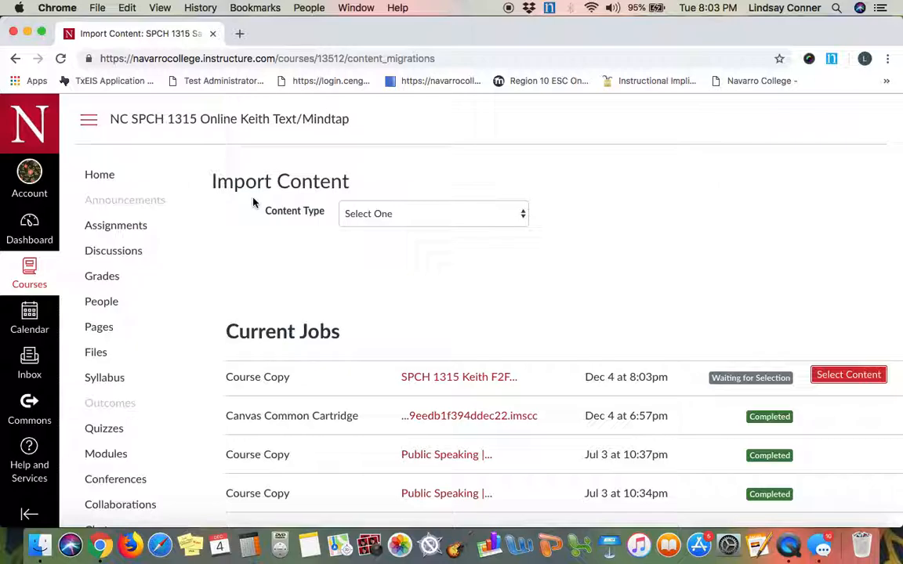
{"action": "scroll", "coordinate": [177, 209], "scroll_direction": "down", "scroll_amount": 2}
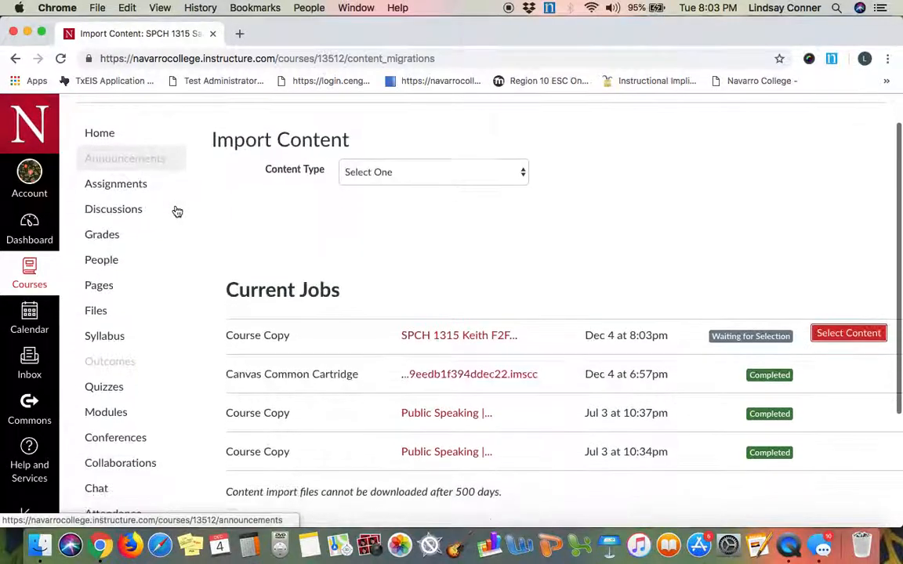
{"action": "left_click", "coordinate": [29, 270]}
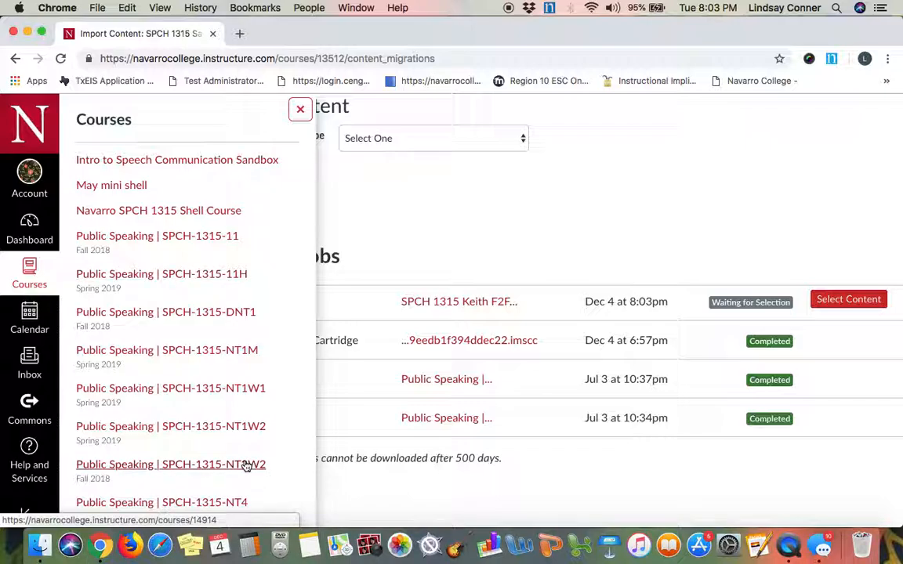
{"action": "left_click", "coordinate": [228, 351]}
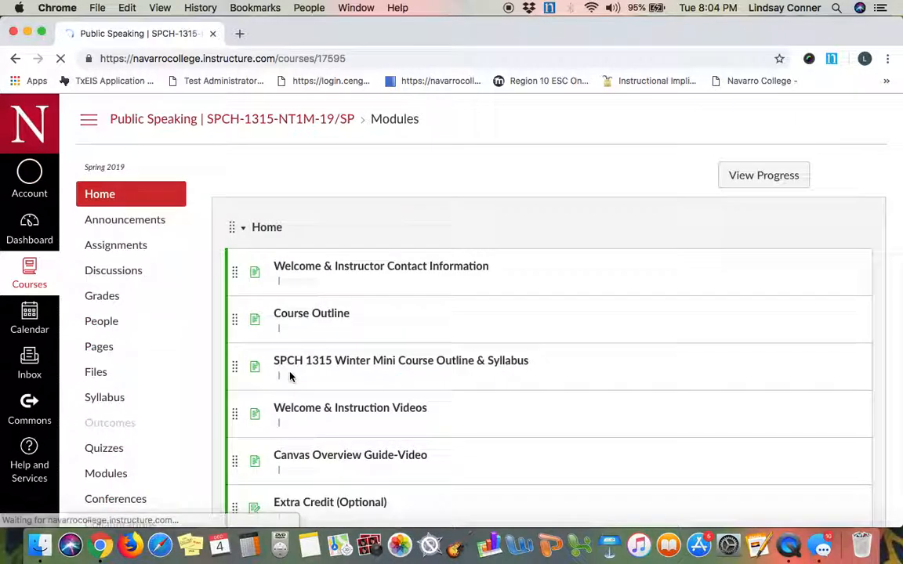
{"action": "left_click", "coordinate": [99, 301]}
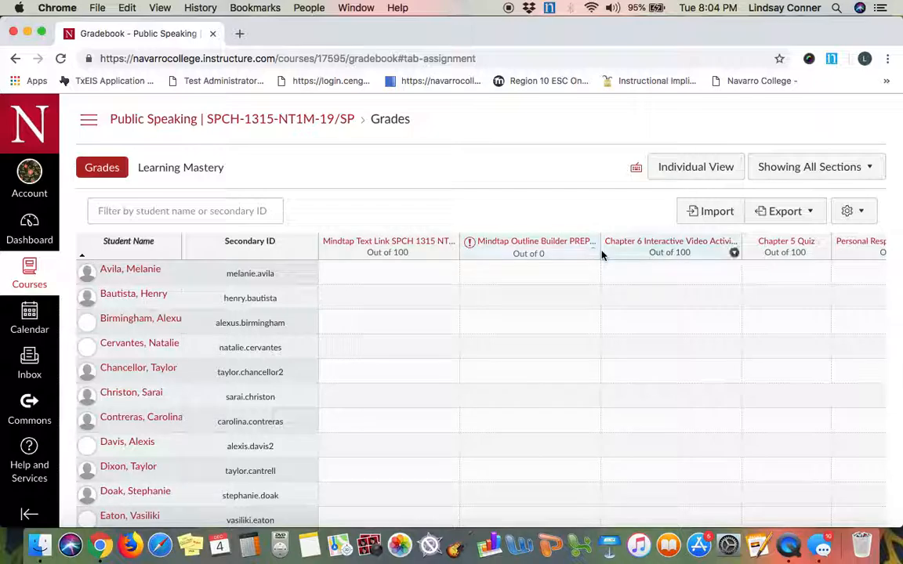
- Find the Persuasive Presentation Video Link assignment in the gradebook, open it in SpeedGrader, and widen the grading pane
{"action": "left_click", "coordinate": [579, 367]}
{"action": "key", "text": "Right"}
{"action": "key", "text": "Right"}
{"action": "key", "text": "Right"}
{"action": "key", "text": "Right"}
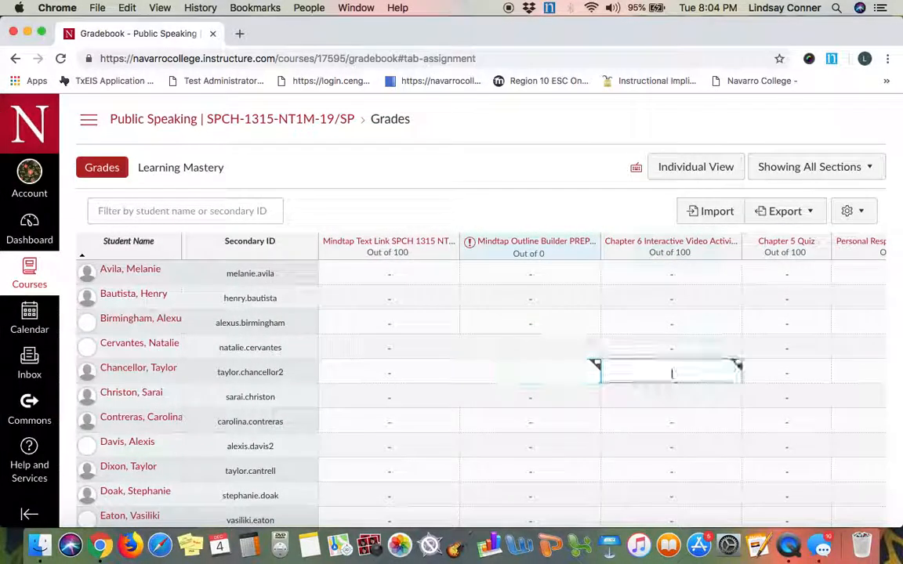
{"action": "key", "text": "Right"}
{"action": "key", "text": "Right"}
{"action": "key", "text": "Right"}
{"action": "key", "text": "Right"}
{"action": "key", "text": "Right"}
{"action": "key", "text": "Right"}
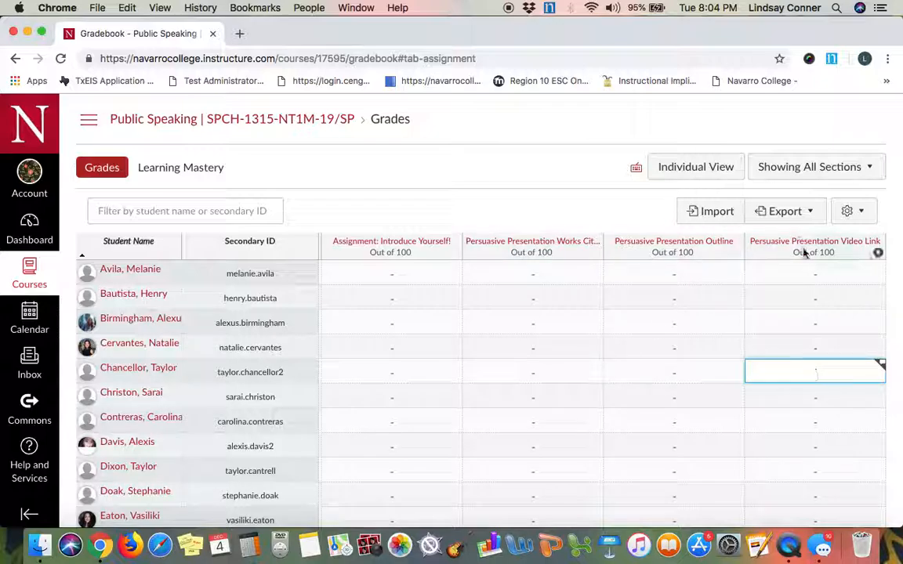
{"action": "left_click", "coordinate": [879, 253]}
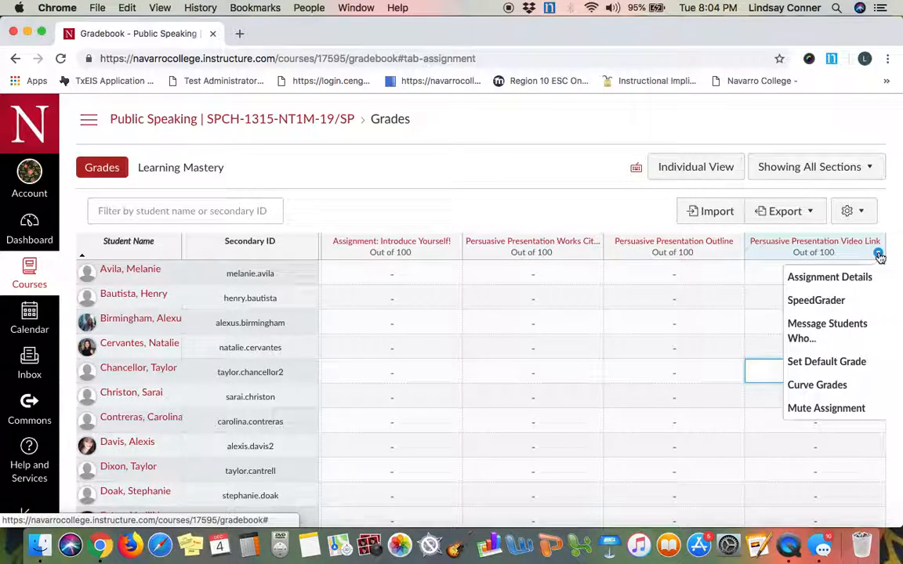
{"action": "left_click", "coordinate": [835, 299]}
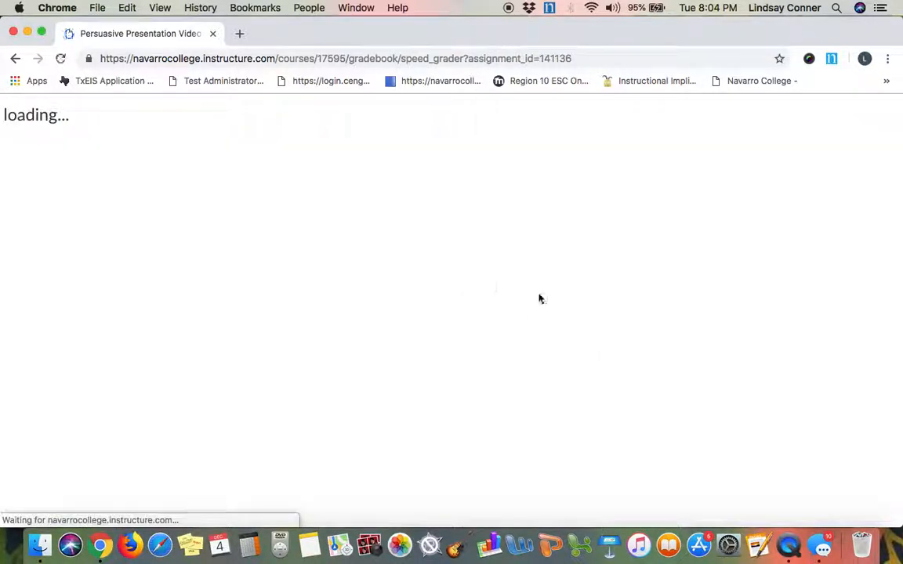
{"action": "left_click_drag", "start_coordinate": [682, 335], "coordinate": [485, 392]}
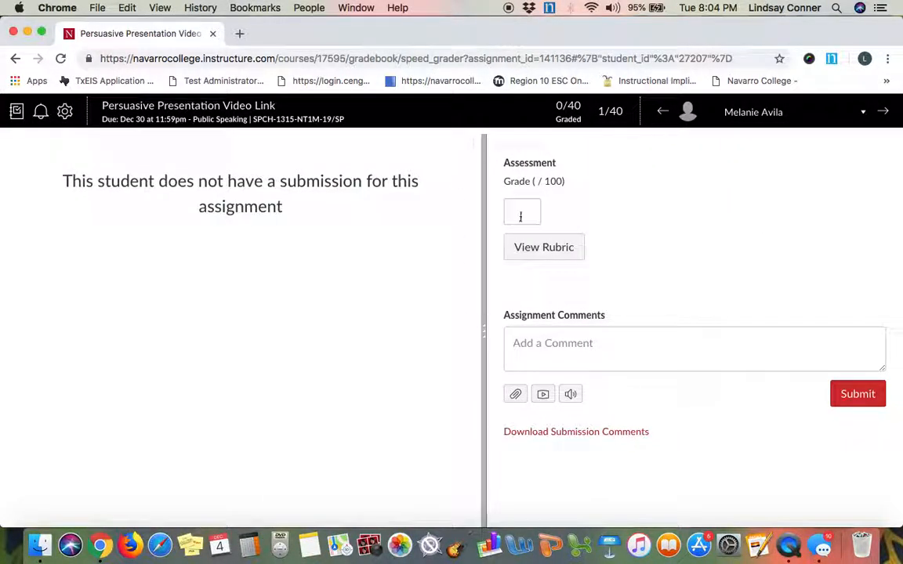
- Display the Persuasive Presentation Rubric for grading and apply the saved comment "good attention getter" to the Intro: Attention Getter criterion
{"action": "left_click", "coordinate": [545, 247]}
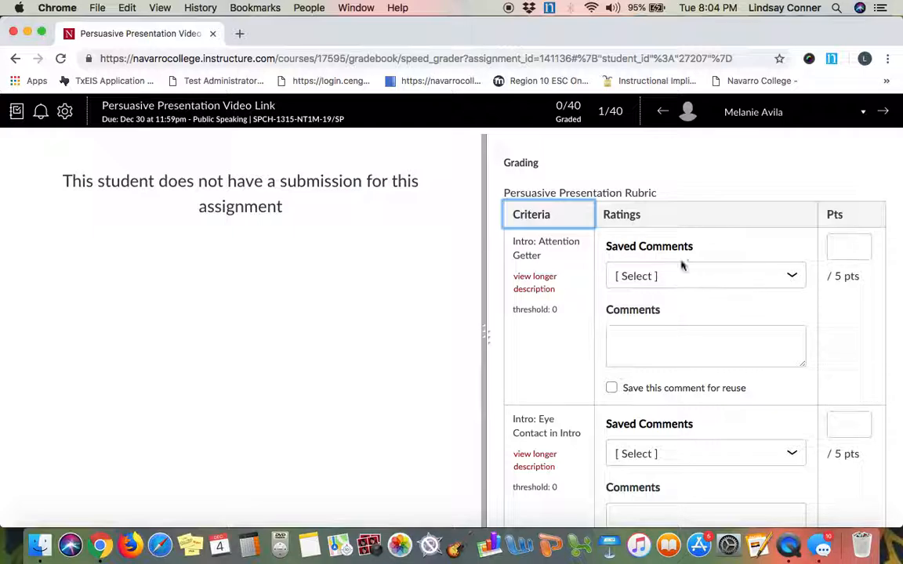
{"action": "scroll", "coordinate": [583, 271], "scroll_direction": "down", "scroll_amount": 1}
{"action": "scroll", "coordinate": [584, 271], "scroll_direction": "down", "scroll_amount": 2}
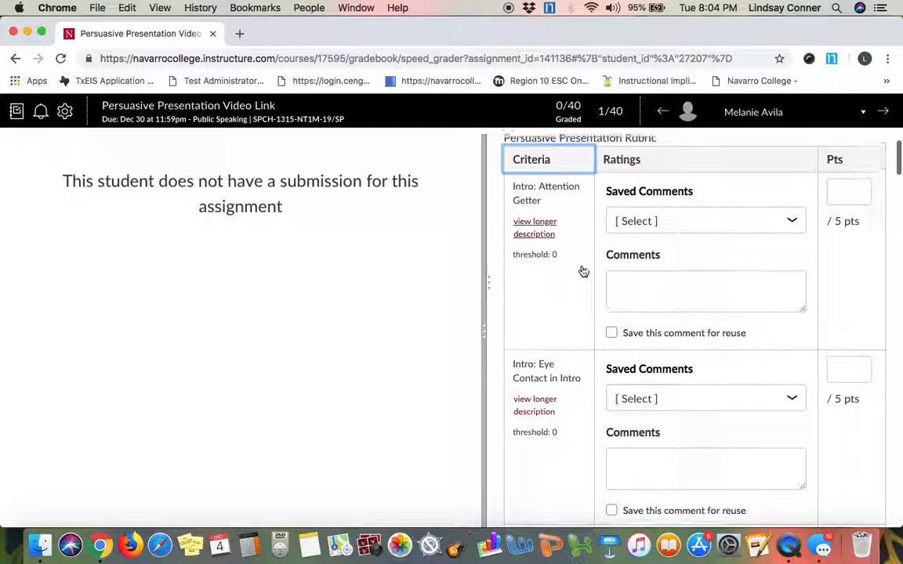
{"action": "left_click", "coordinate": [690, 225]}
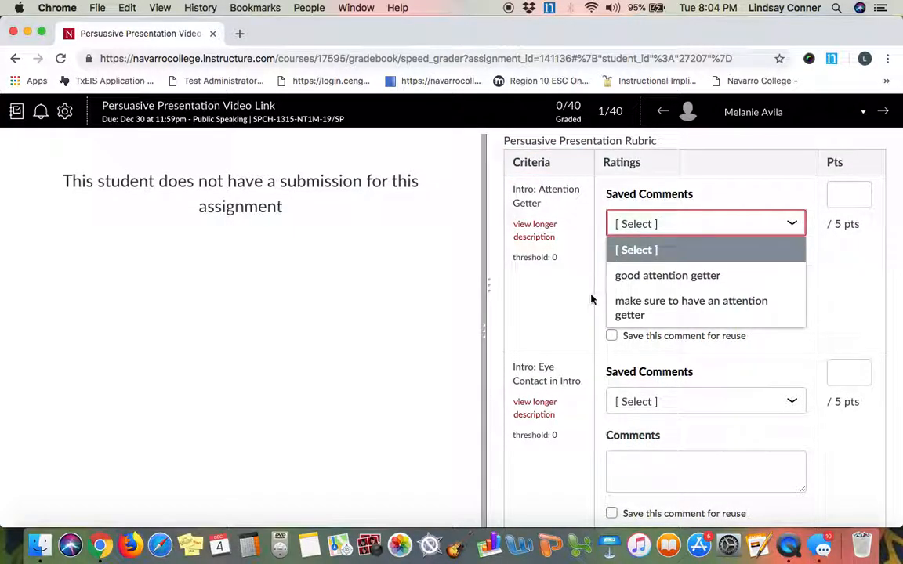
{"action": "left_click", "coordinate": [565, 304]}
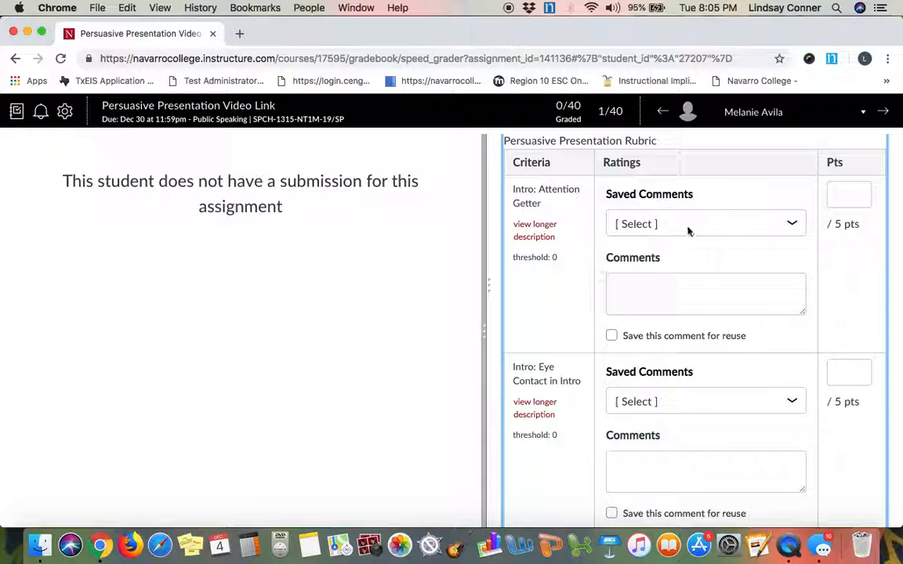
{"action": "left_click", "coordinate": [660, 226]}
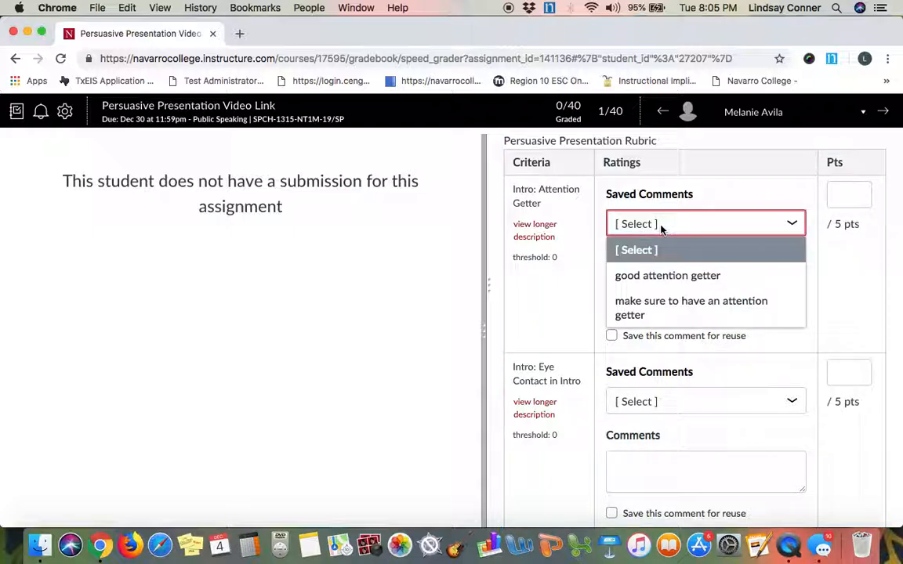
{"action": "left_click", "coordinate": [665, 276]}
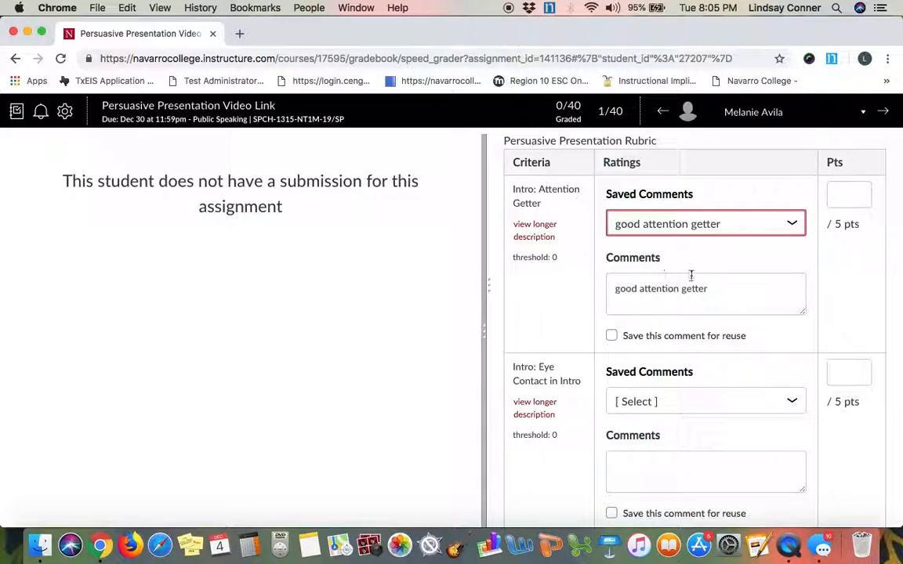
- Add the line "Very effective attention device" to the Intro: Attention Getter comment and mark the comment to be saved for reuse
{"action": "left_click", "coordinate": [728, 290]}
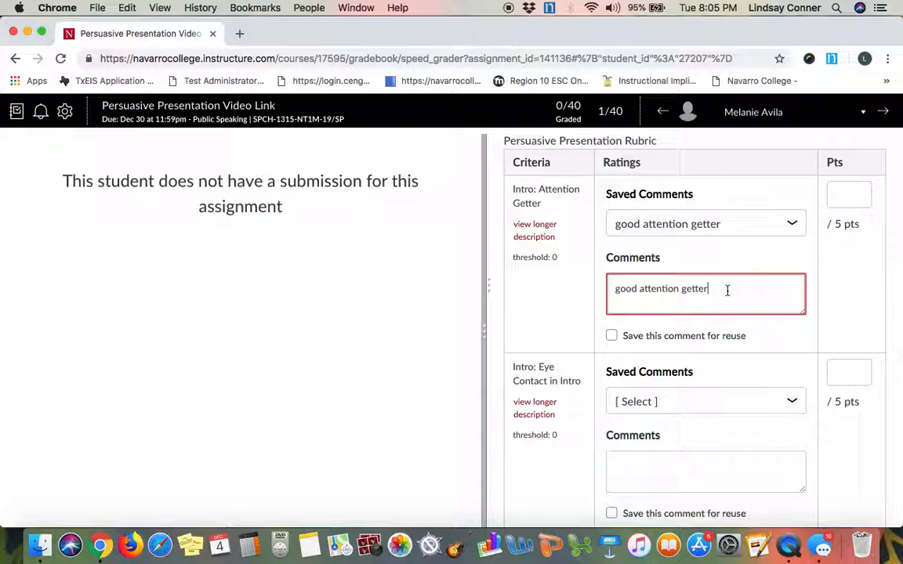
{"action": "key", "text": "Return"}
{"action": "type", "text": "Very effective attent"}
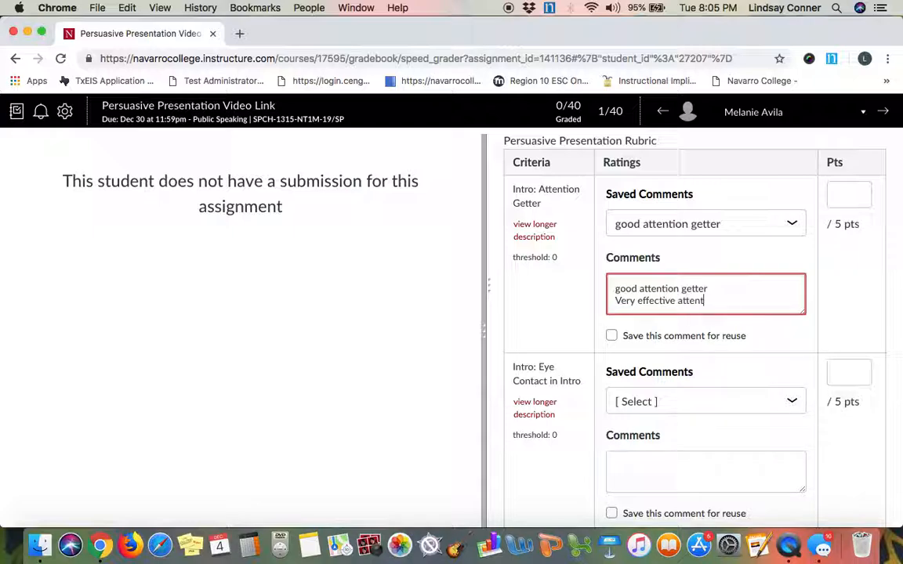
{"action": "type", "text": "ion device"}
{"action": "left_click", "coordinate": [611, 335]}
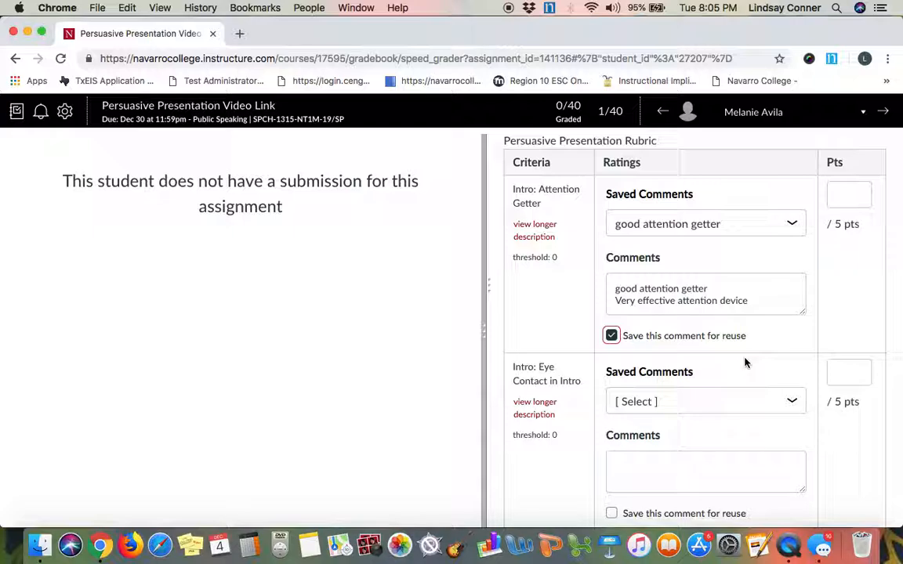
- Examine the points entry for Intro: Attention Getter, and the remaining rubric criteria through the total points and the save and comment options
{"action": "scroll", "coordinate": [745, 363], "scroll_direction": "down", "scroll_amount": 1}
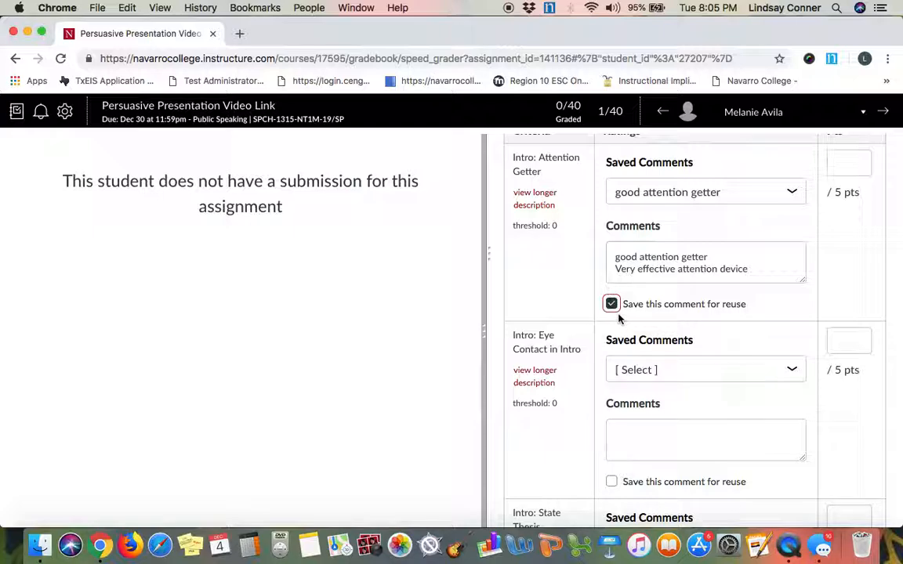
{"action": "scroll", "coordinate": [689, 294], "scroll_direction": "up", "scroll_amount": 2}
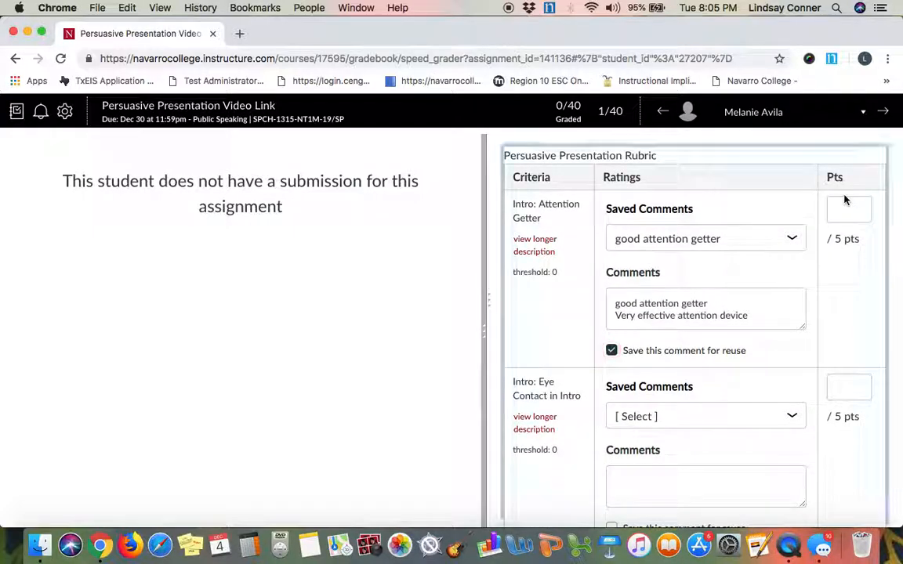
{"action": "left_click", "coordinate": [847, 213]}
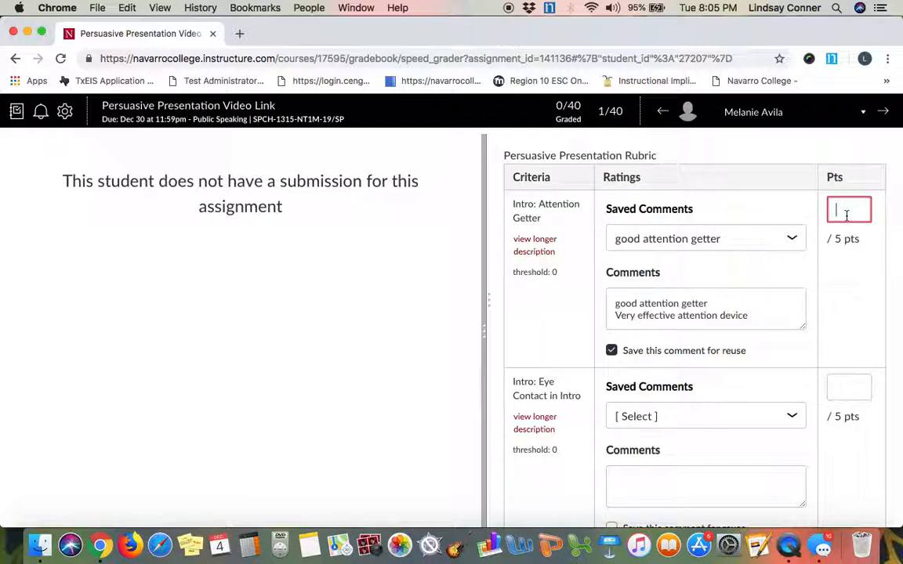
{"action": "scroll", "coordinate": [847, 213], "scroll_direction": "down", "scroll_amount": 15}
{"action": "scroll", "coordinate": [845, 220], "scroll_direction": "down", "scroll_amount": 15}
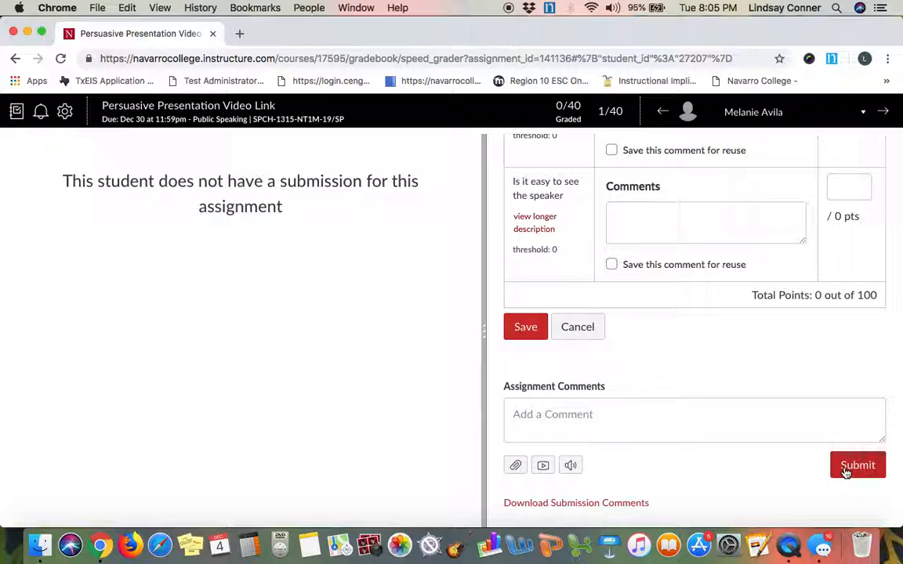
{"action": "scroll", "coordinate": [847, 474], "scroll_direction": "up", "scroll_amount": 15}
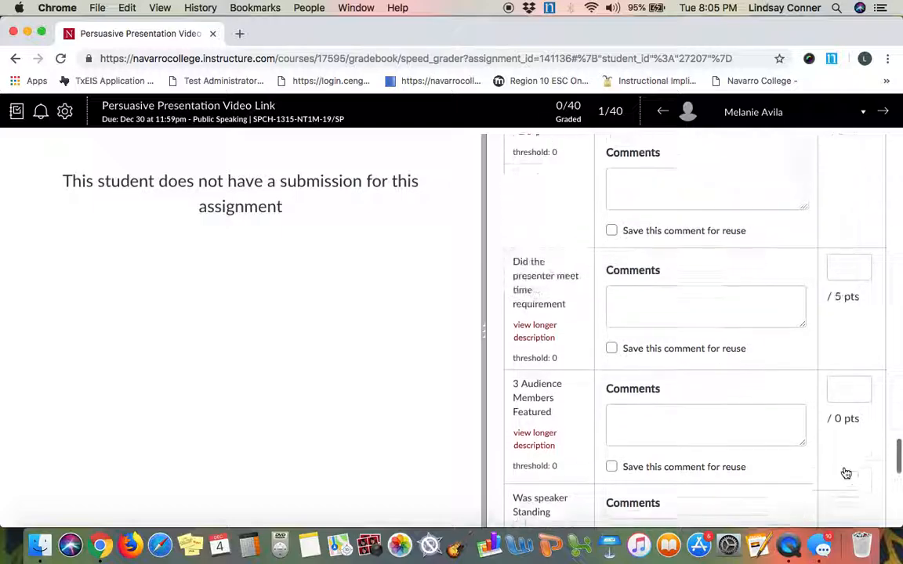
{"action": "scroll", "coordinate": [847, 473], "scroll_direction": "up", "scroll_amount": 10}
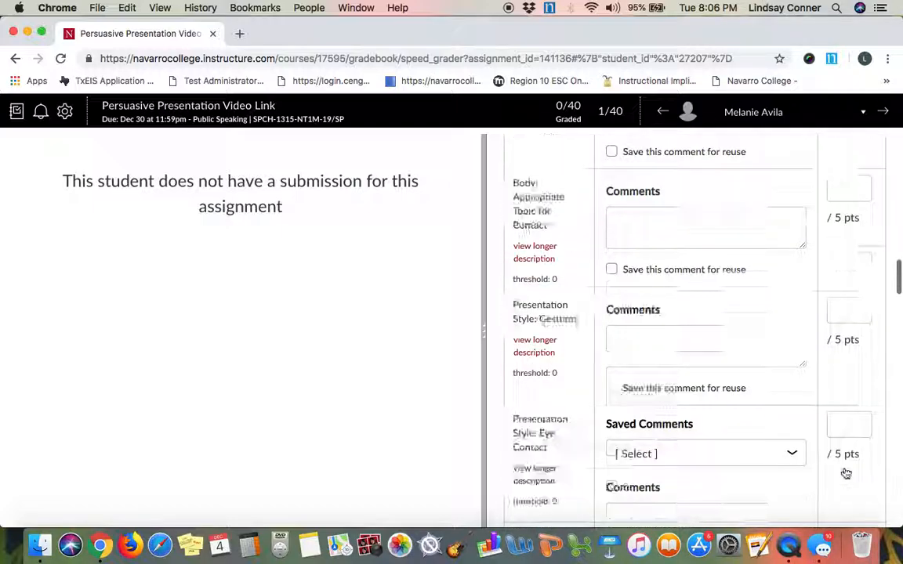